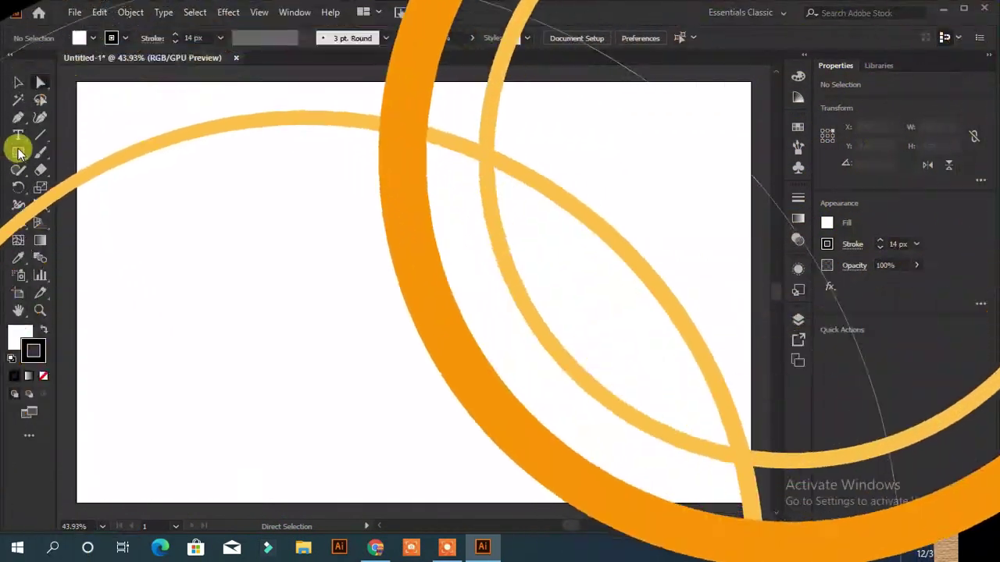
- Draw a wide 238 × 99 px rectangle with a 14 px black stroke on the artboard
mouse_move(263, 181)
mouse_down()
mouse_move(397, 217)
mouse_move(388, 232)
mouse_up()
- Pull the rectangle's bottom-left anchor inward and round it into a cart bowl
key(v)
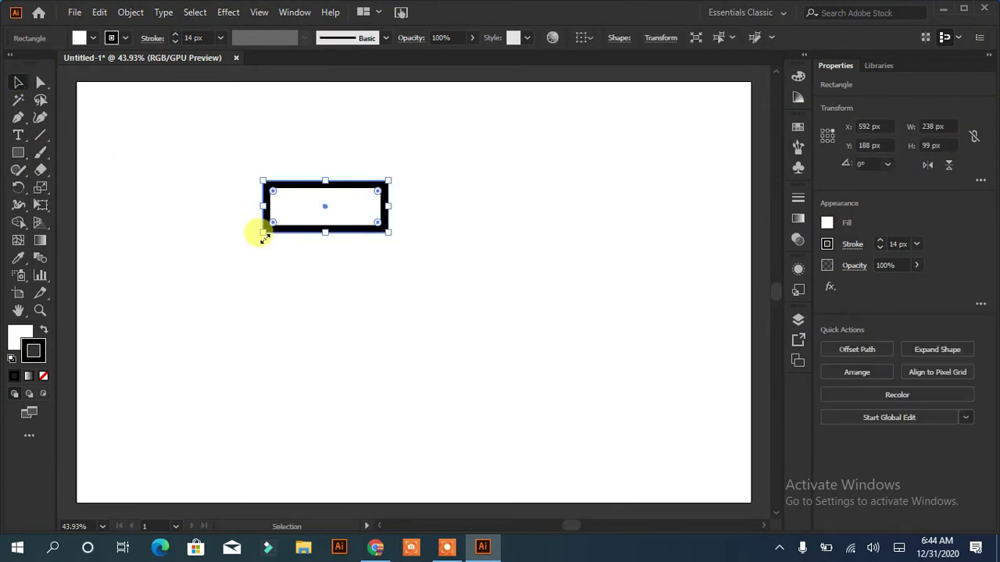
key(a)
mouse_move(263, 232)
mouse_down()
mouse_move(279, 232)
mouse_move(312, 200)
mouse_up()
click(41, 82)
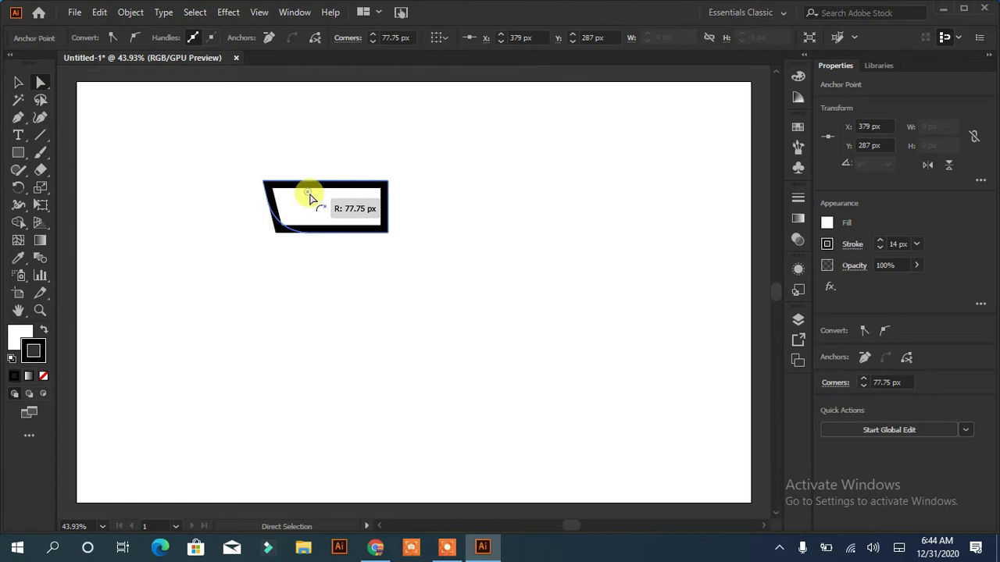
click(301, 290)
- Draw the cart's handle and base as one open Pen path around the bowl
click(18, 118)
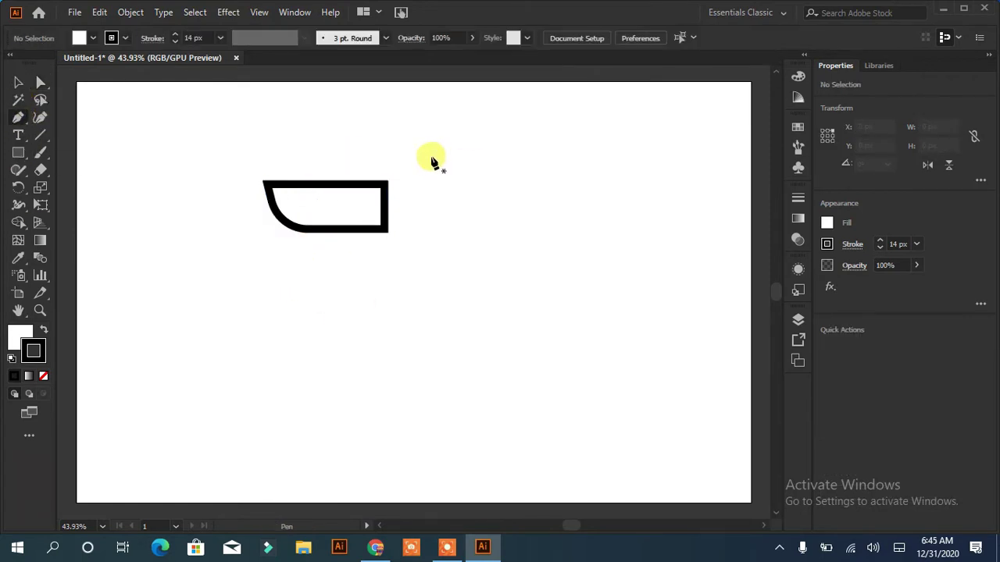
click(434, 150)
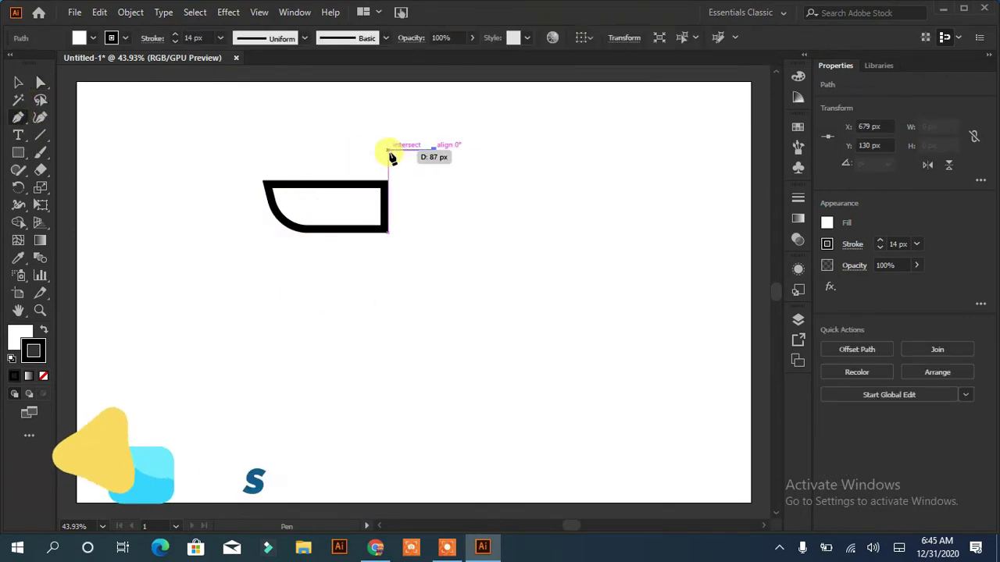
click(387, 151)
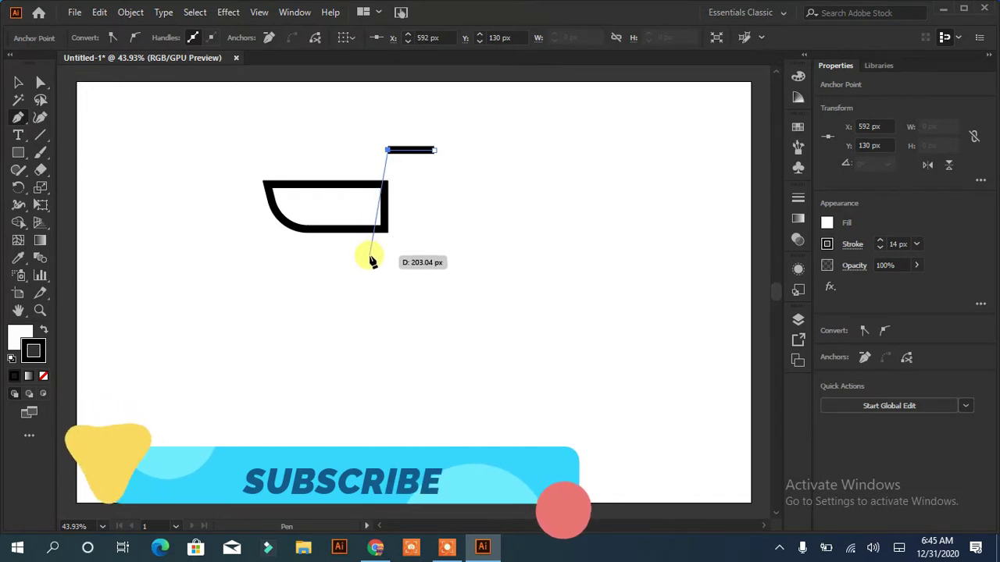
click(371, 251)
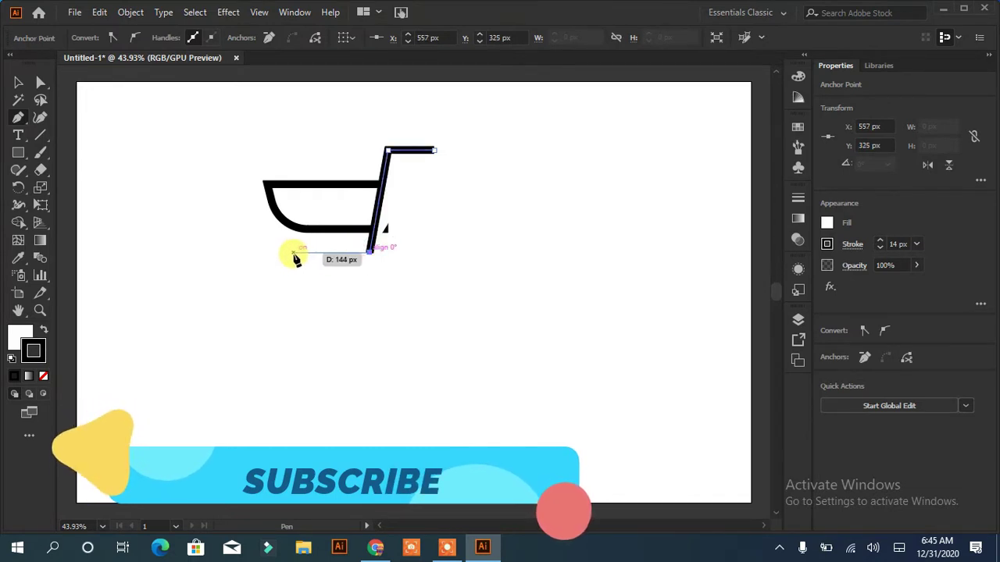
click(293, 251)
click(293, 275)
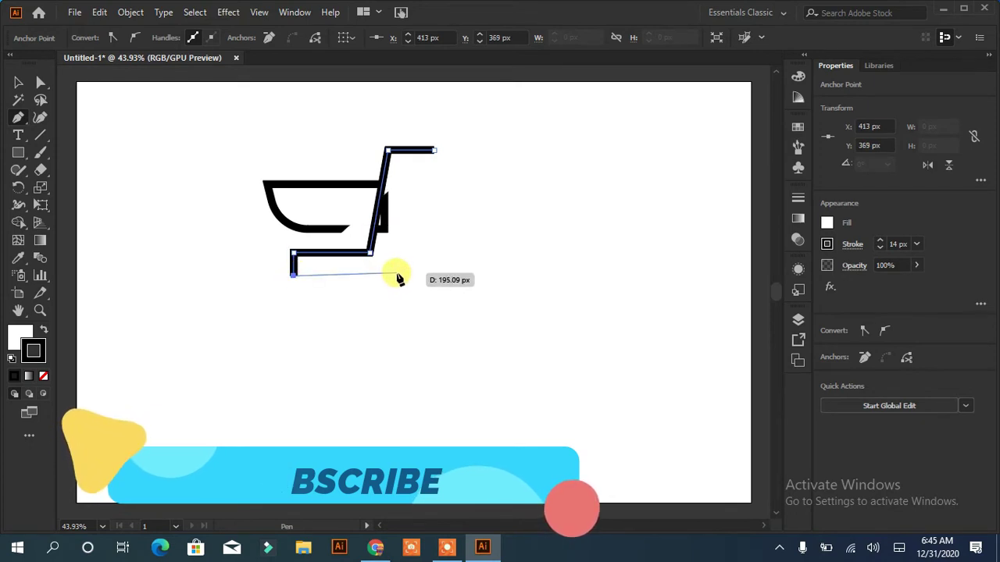
click(403, 273)
key(Escape)
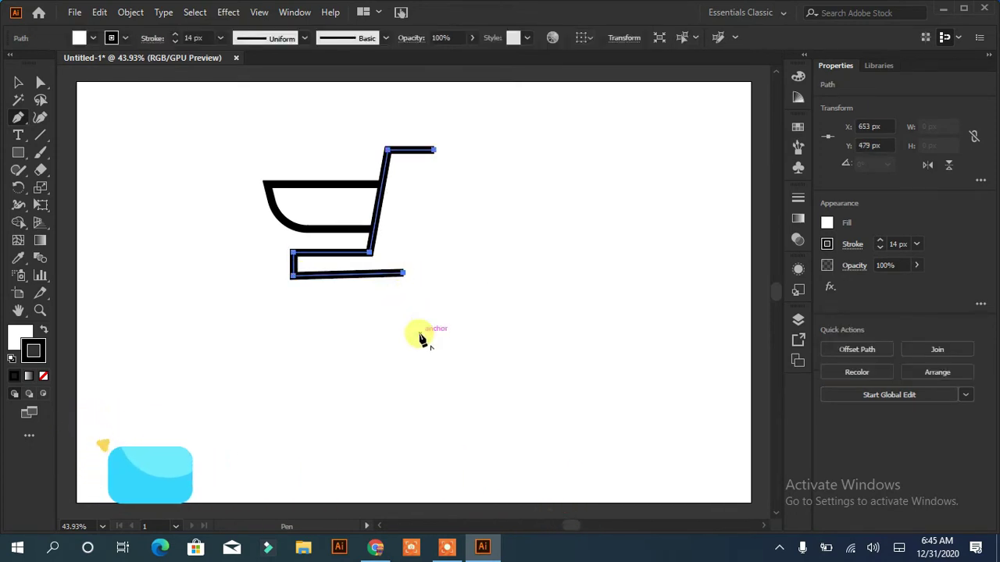
- Select the base line's end anchor with Direct Selection to inspect it
key(a)
click(464, 297)
click(403, 273)
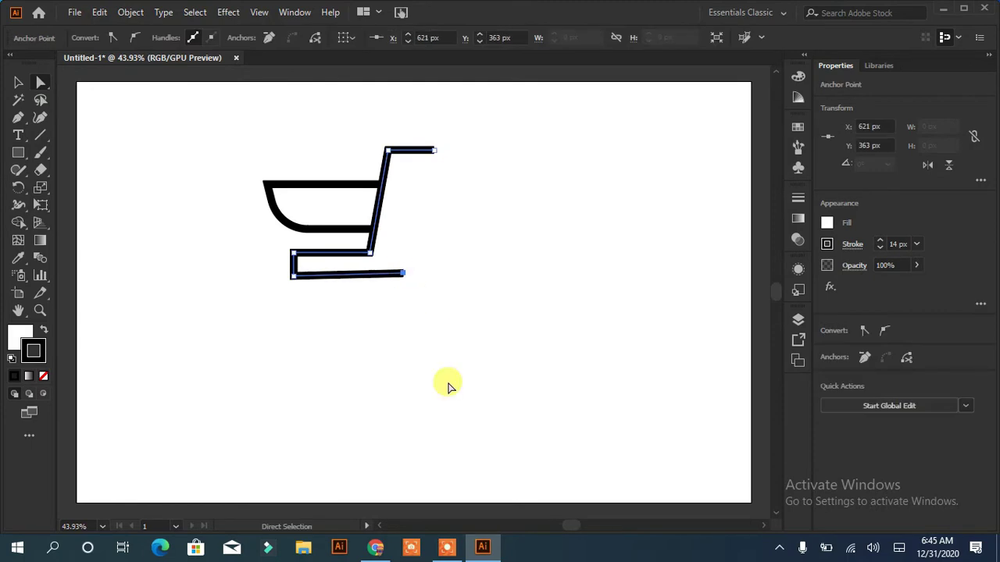
click(449, 387)
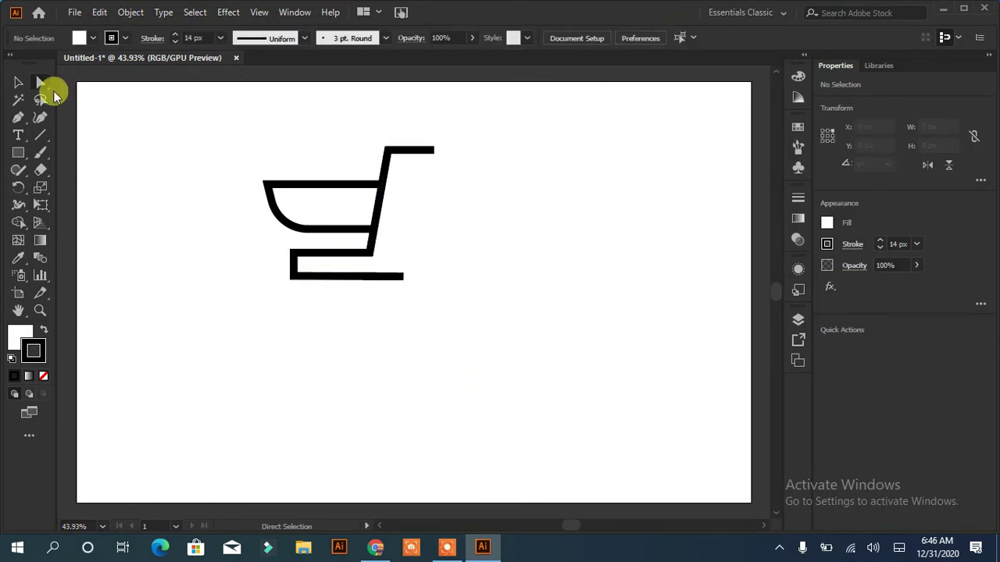
- Round the base's two left corners and nudge the bowl down slightly
drag(274, 242, 309, 313)
drag(303, 264, 346, 263)
click(357, 284)
click(351, 225)
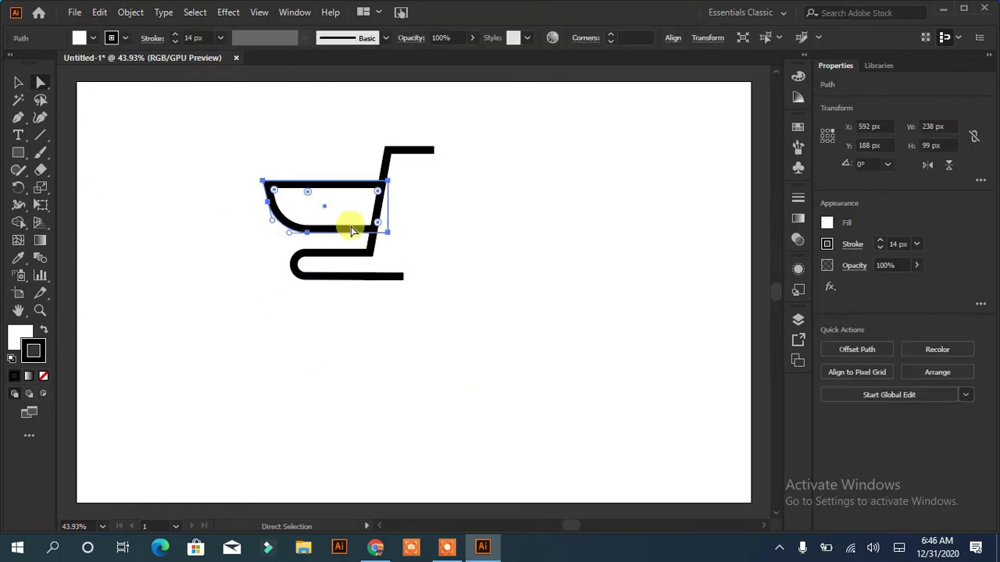
key(Down)
key(Down)
key(Down)
key(Down)
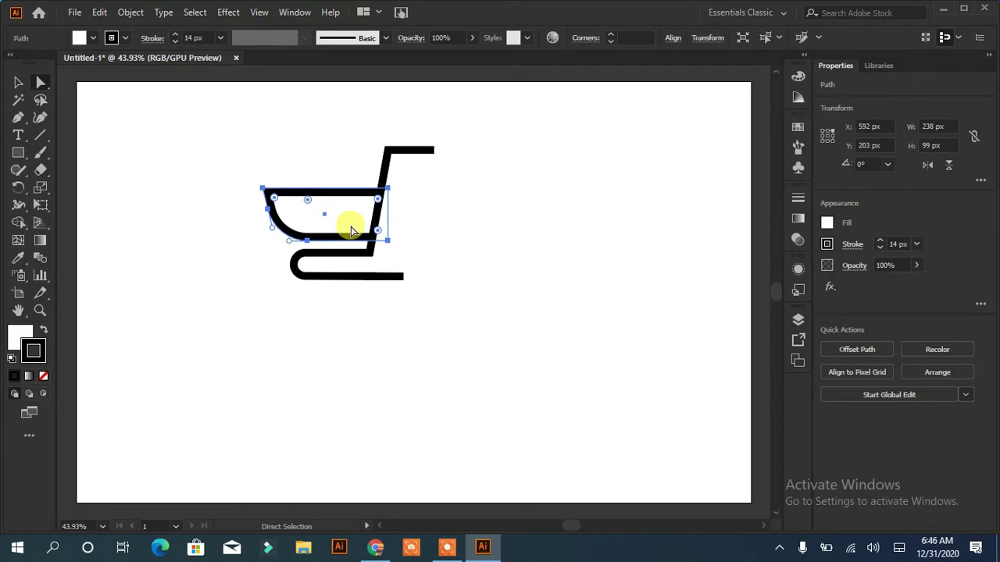
click(466, 241)
- Round the handle-to-base corner to about 35 px, then select all cart paths
drag(486, 139, 344, 168)
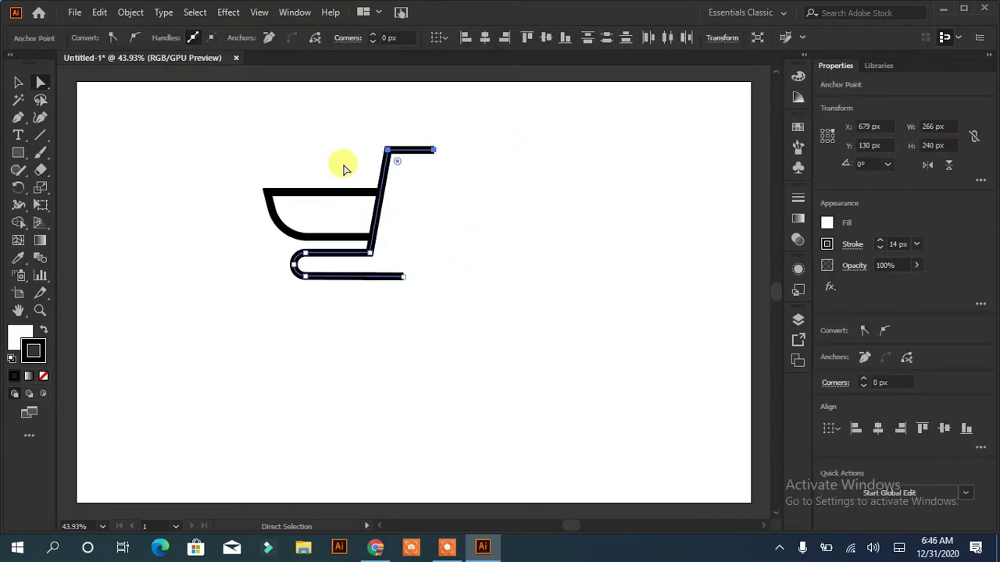
click(515, 242)
drag(260, 185, 388, 241)
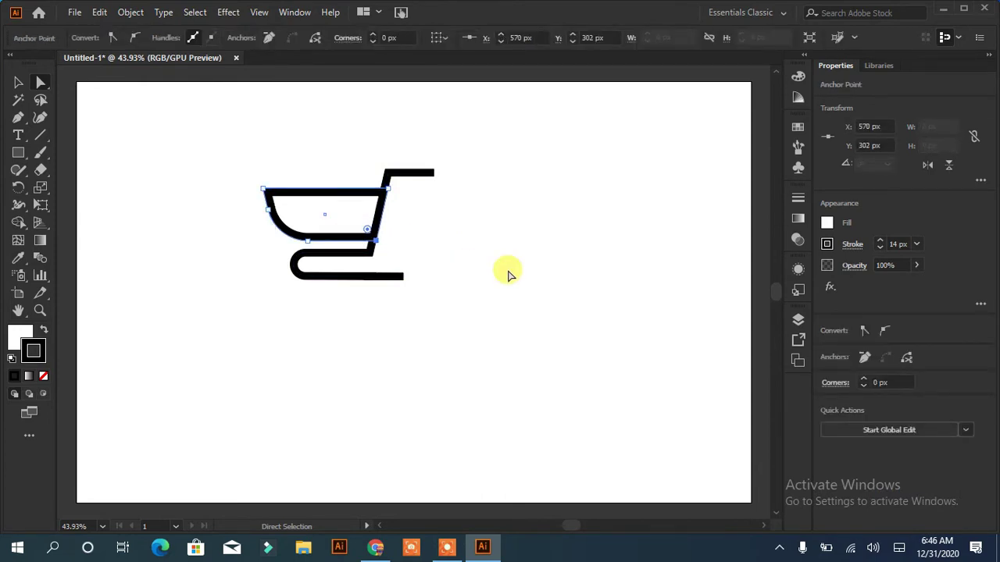
click(508, 274)
click(364, 252)
drag(368, 245, 353, 242)
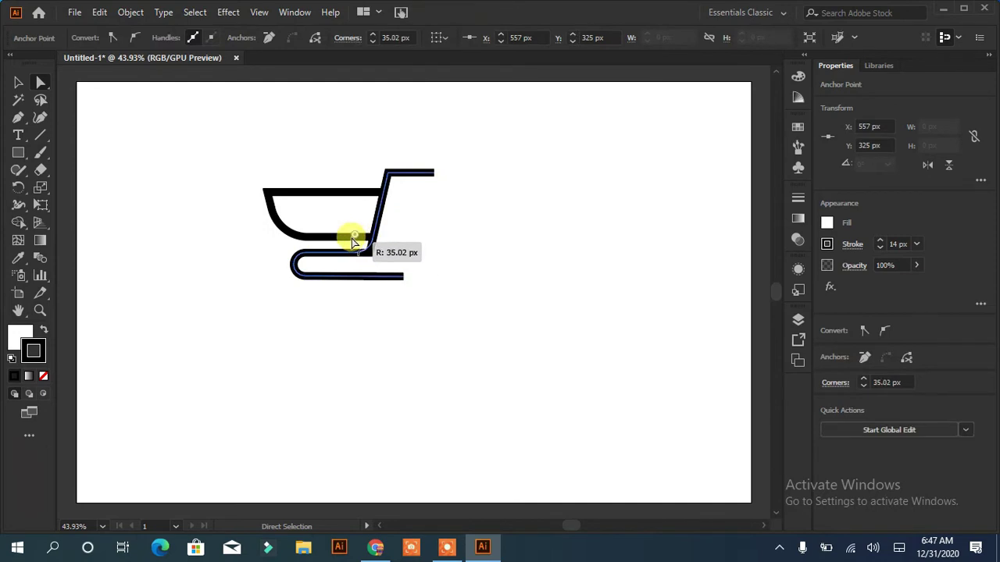
click(457, 257)
key(ctrl+a)
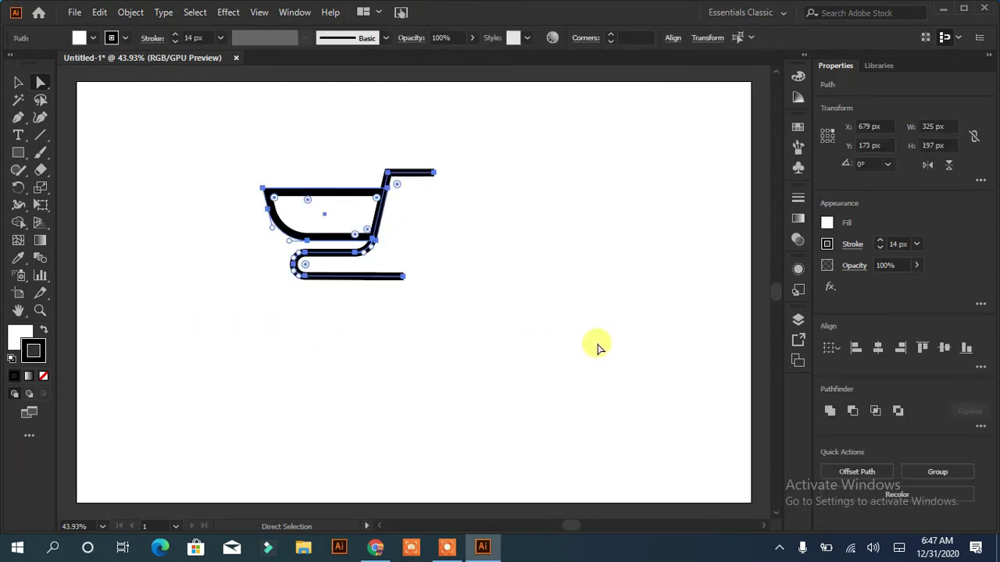
- Expand the cart paths' fill and stroke into outlined shapes
click(130, 13)
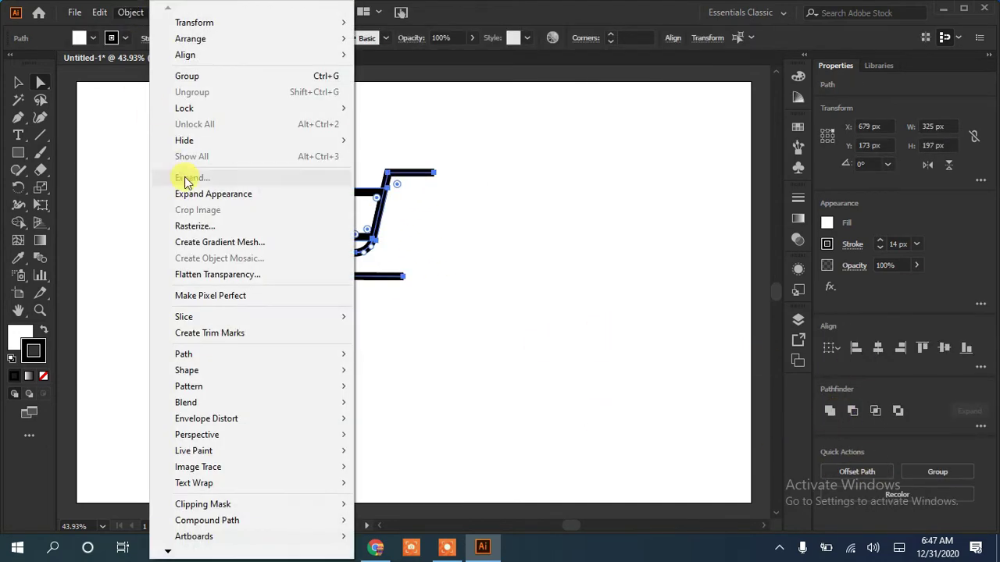
click(198, 195)
click(473, 163)
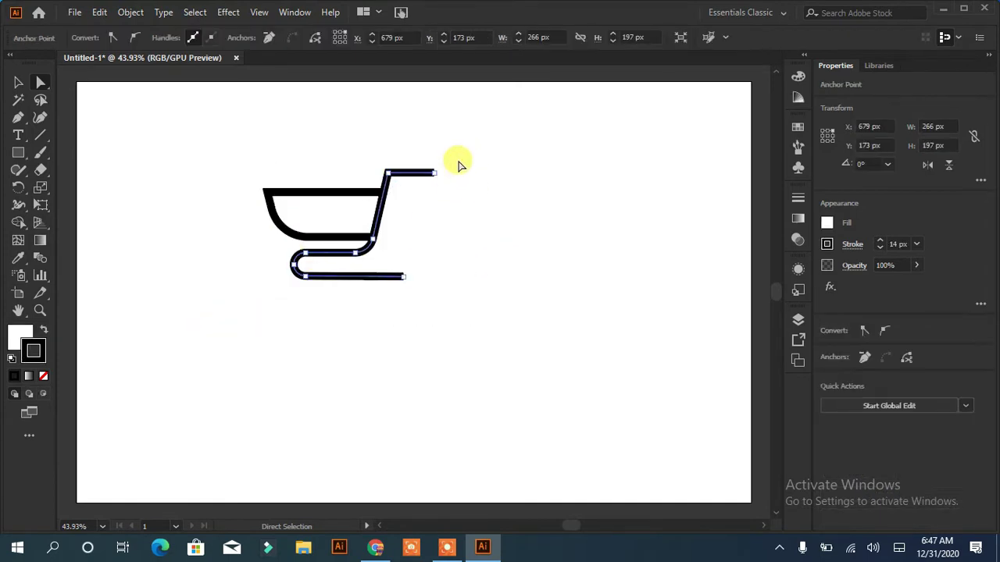
drag(458, 163, 172, 192)
click(130, 13)
click(163, 177)
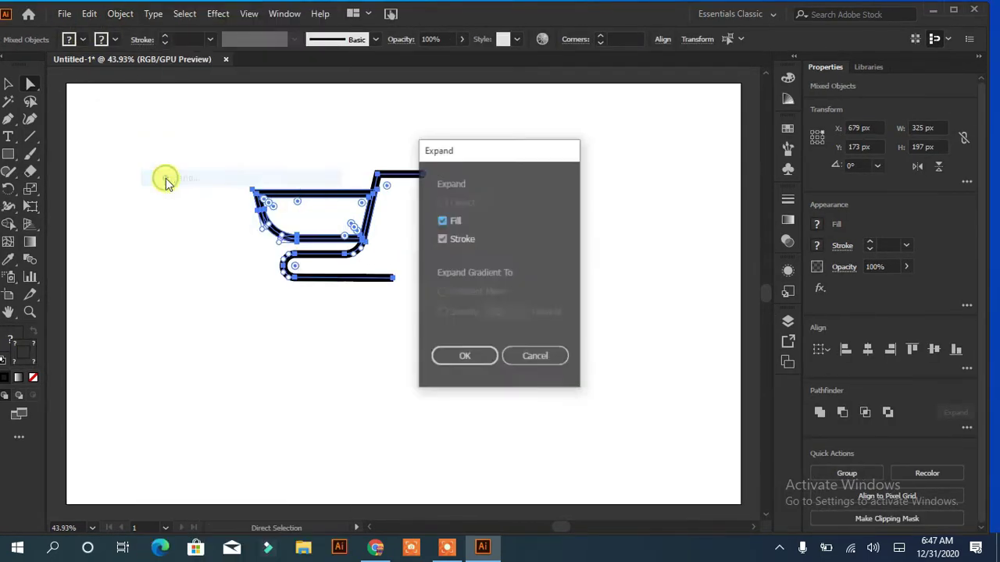
click(457, 351)
- Merge the handle pieces with Shape Builder, delete the stray region, and fill the cart black
click(372, 219)
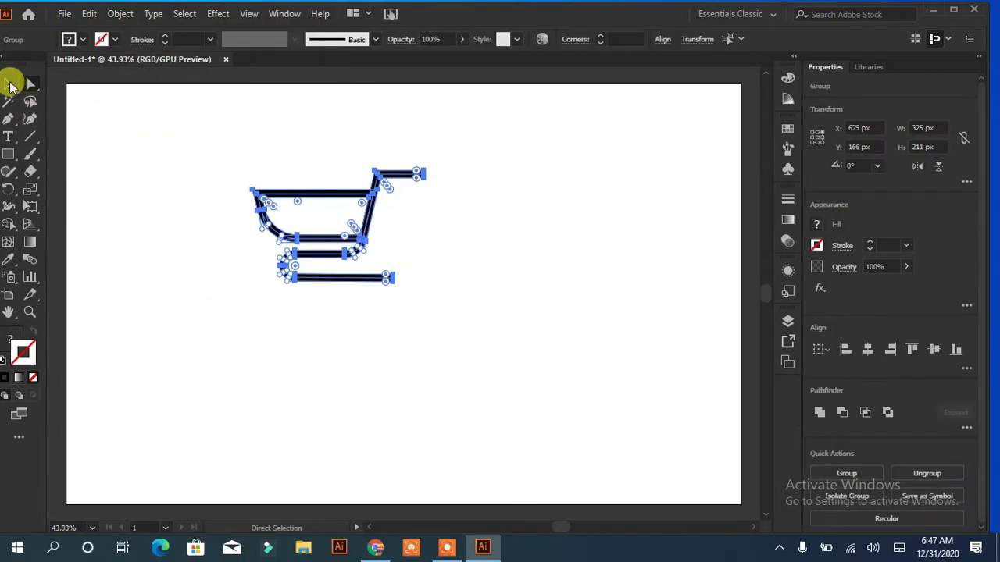
click(7, 225)
key(ctrl+plus)
key(ctrl+plus)
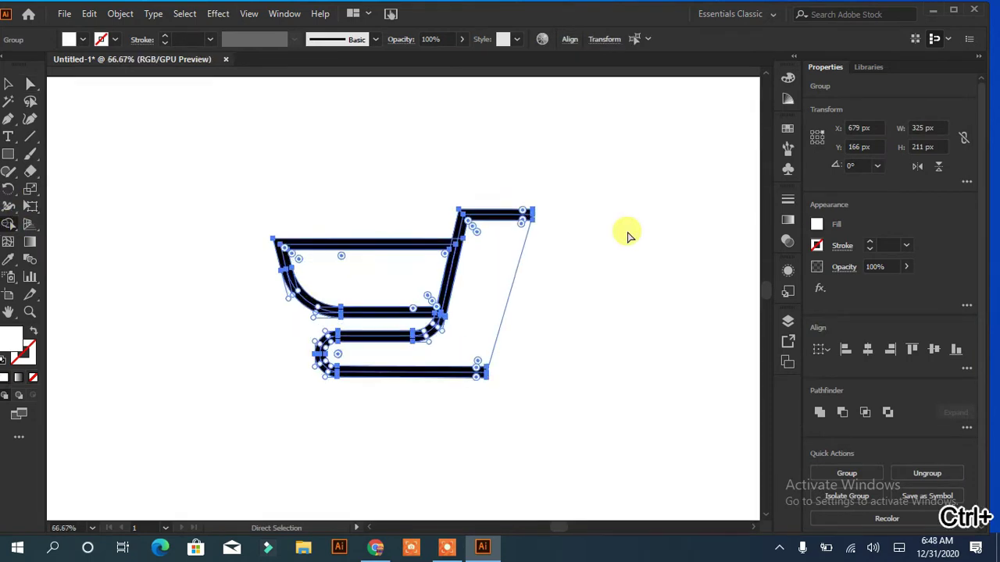
key(ctrl+plus)
mouse_move(539, 180)
mouse_down()
mouse_move(483, 222)
mouse_move(460, 326)
mouse_move(447, 320)
mouse_up()
alt+click(518, 301)
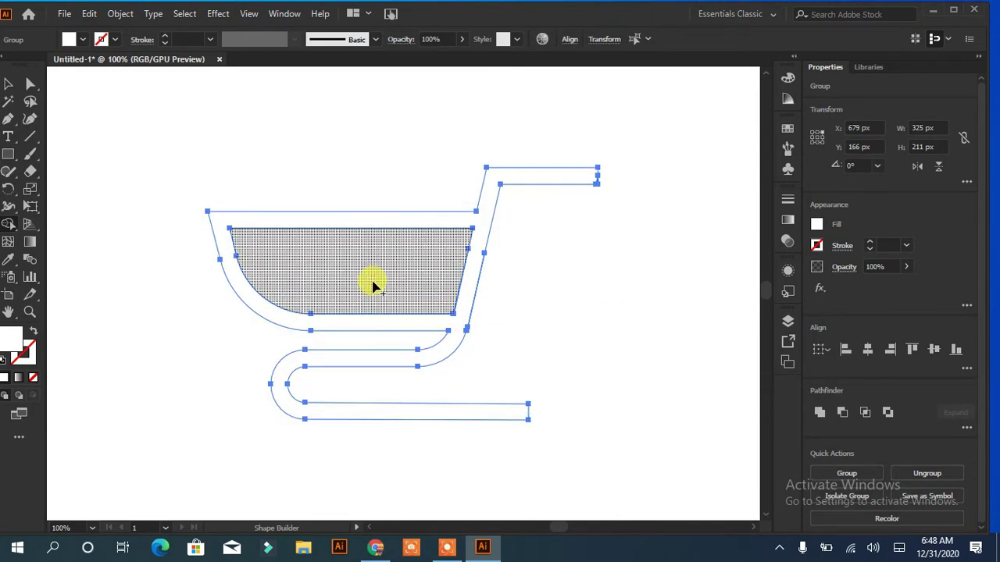
click(82, 39)
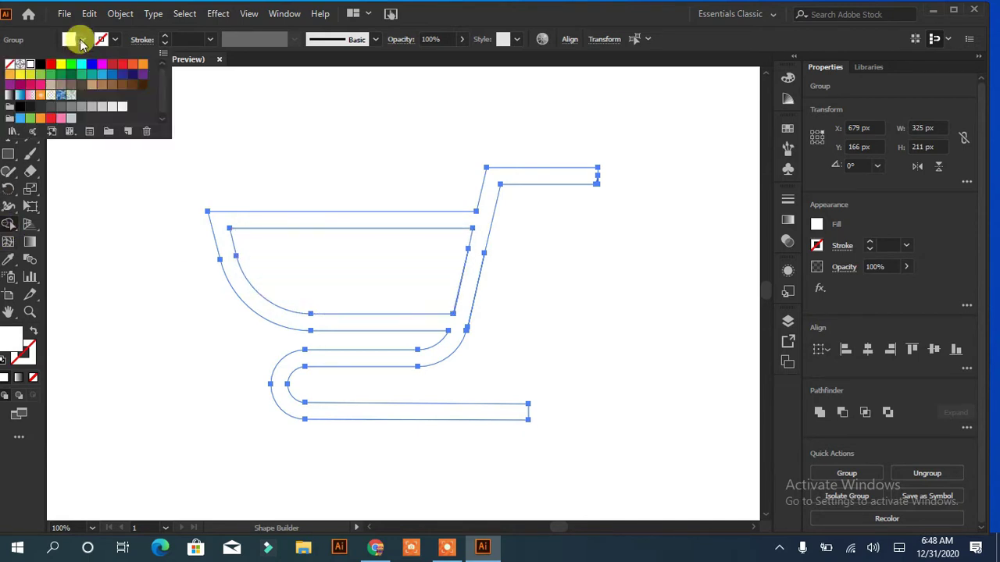
click(34, 65)
- Round the right end of the cart's handle bar
key(v)
click(83, 248)
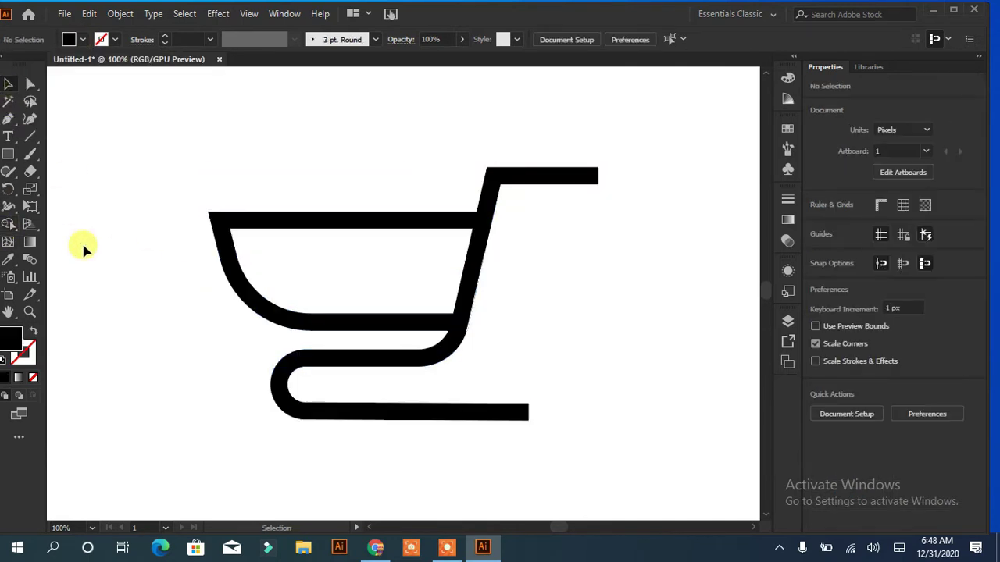
key(a)
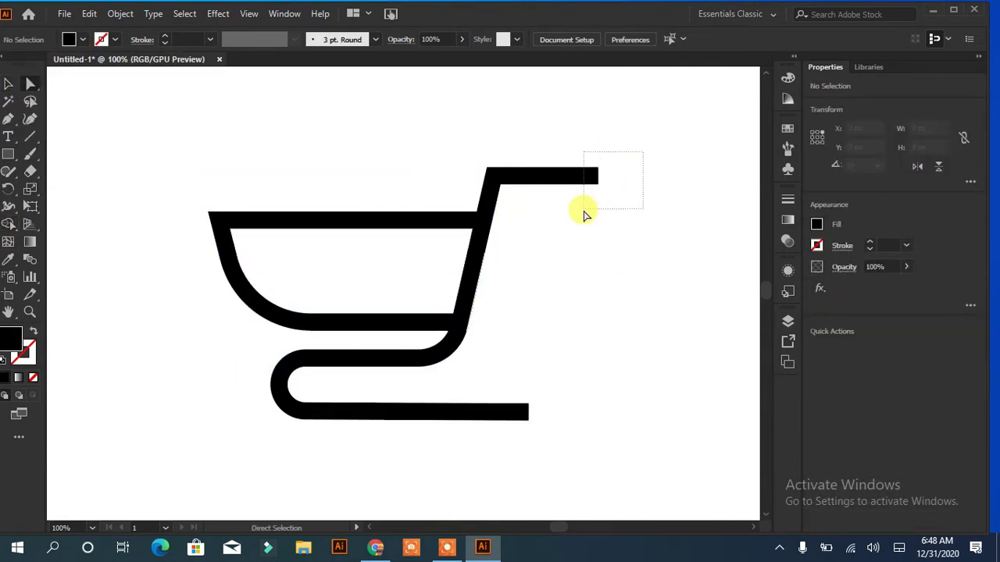
drag(585, 209, 583, 210)
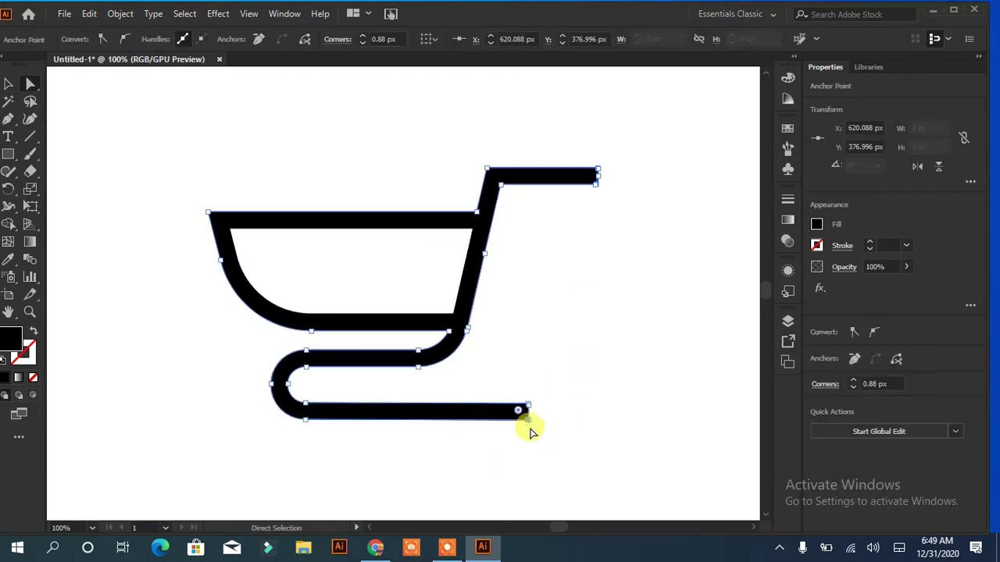
drag(520, 410, 486, 424)
click(562, 328)
- Round the base line's right end and soften the lower-left bend
mouse_move(598, 182)
mouse_down()
mouse_move(589, 206)
mouse_move(598, 187)
mouse_up()
click(589, 175)
click(651, 245)
click(622, 243)
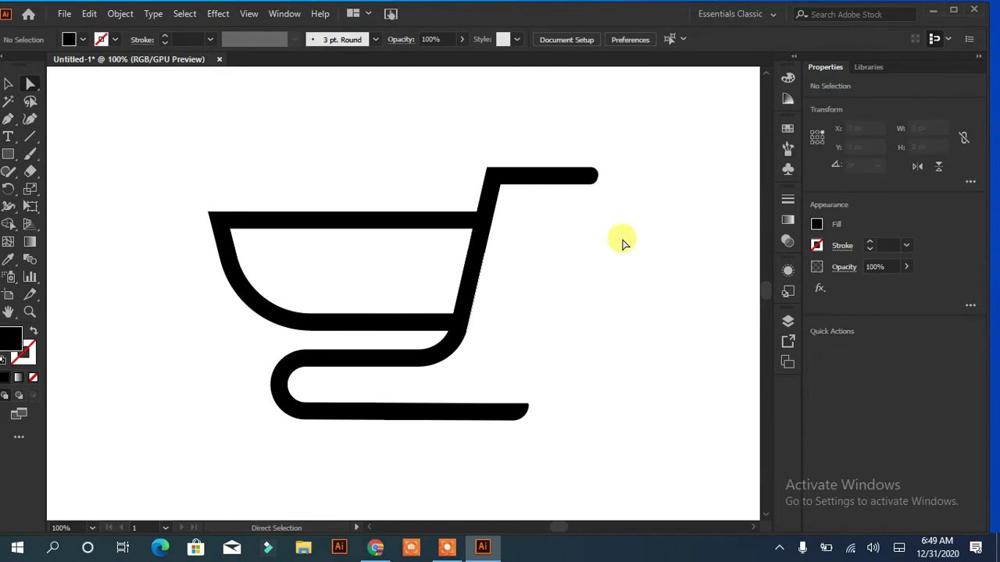
drag(311, 429, 311, 429)
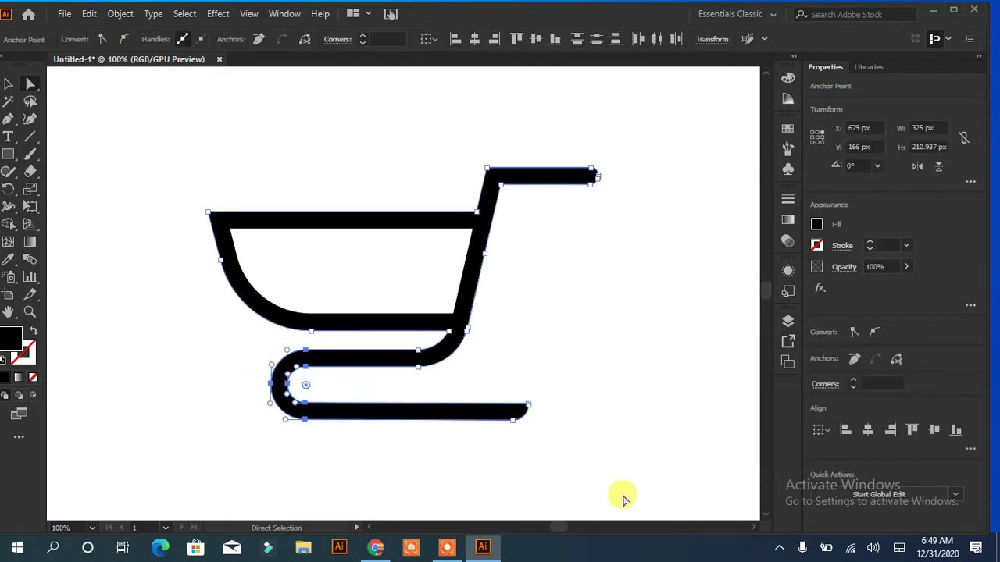
click(615, 445)
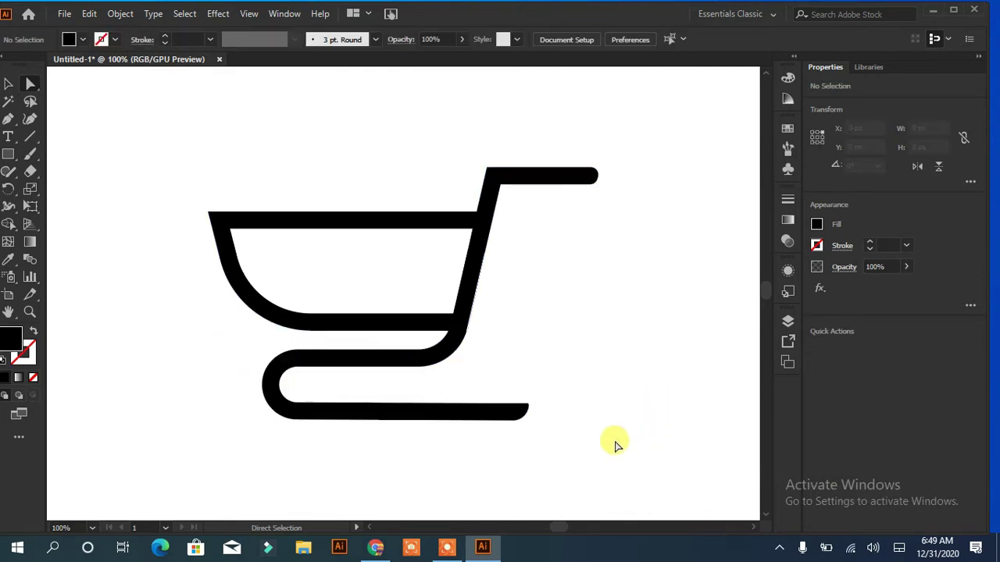
click(7, 119)
- Draw a horizontal line across the basket with a 6 px black stroke and no fill
click(245, 238)
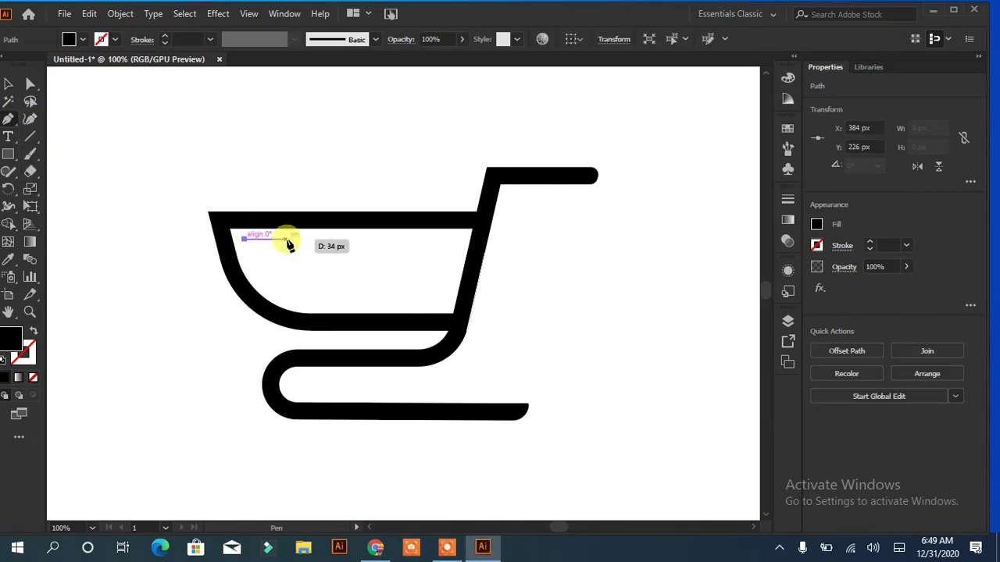
click(453, 239)
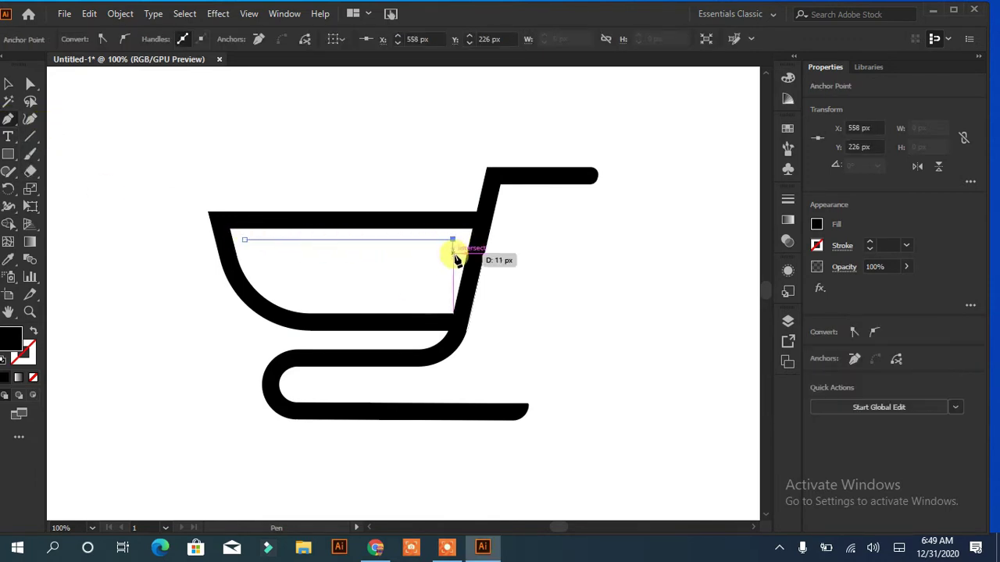
key(Escape)
click(34, 332)
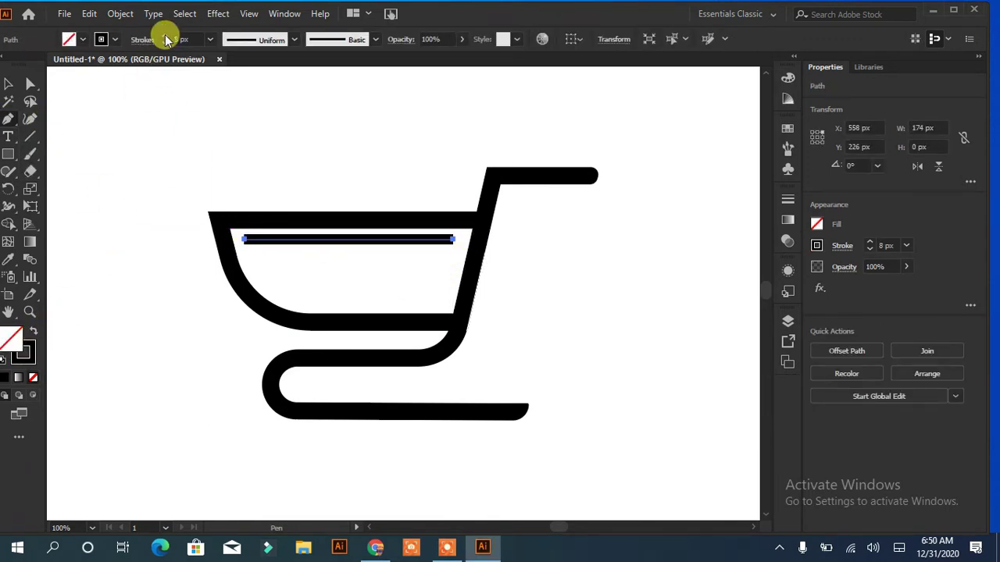
double_click(165, 42)
click(8, 84)
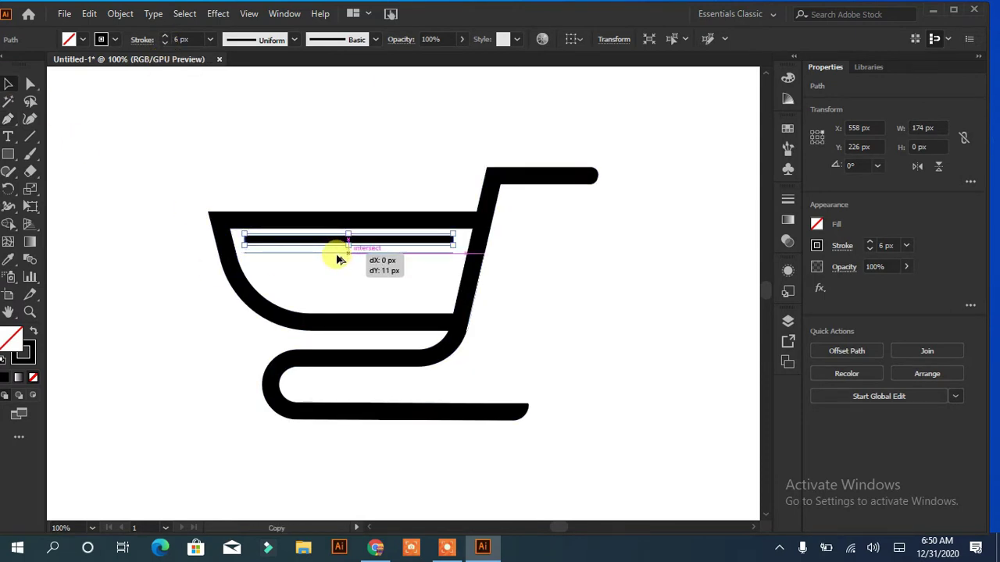
- Duplicate the line into five stripes 11 px apart and widen them past the basket sides
drag(336, 249, 336, 251)
key(ctrl+d)
key(ctrl+d)
key(ctrl+d)
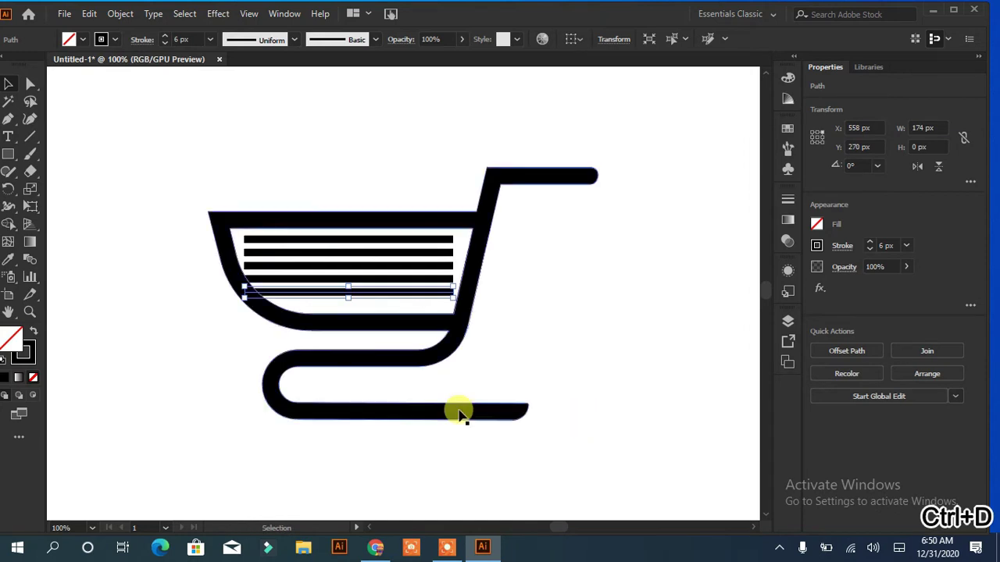
mouse_move(461, 306)
mouse_down()
mouse_move(234, 235)
mouse_move(195, 263)
mouse_up()
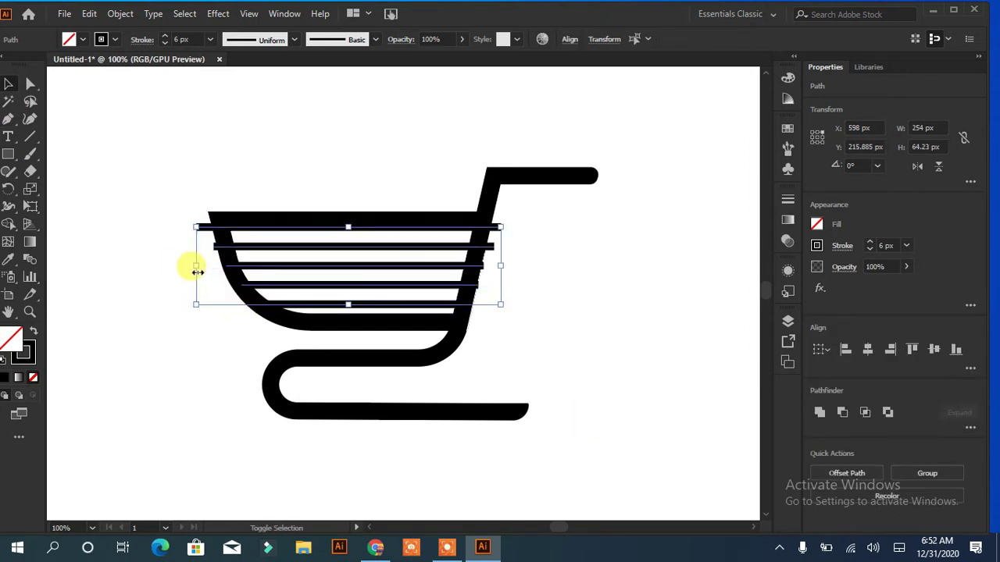
drag(348, 304, 348, 281)
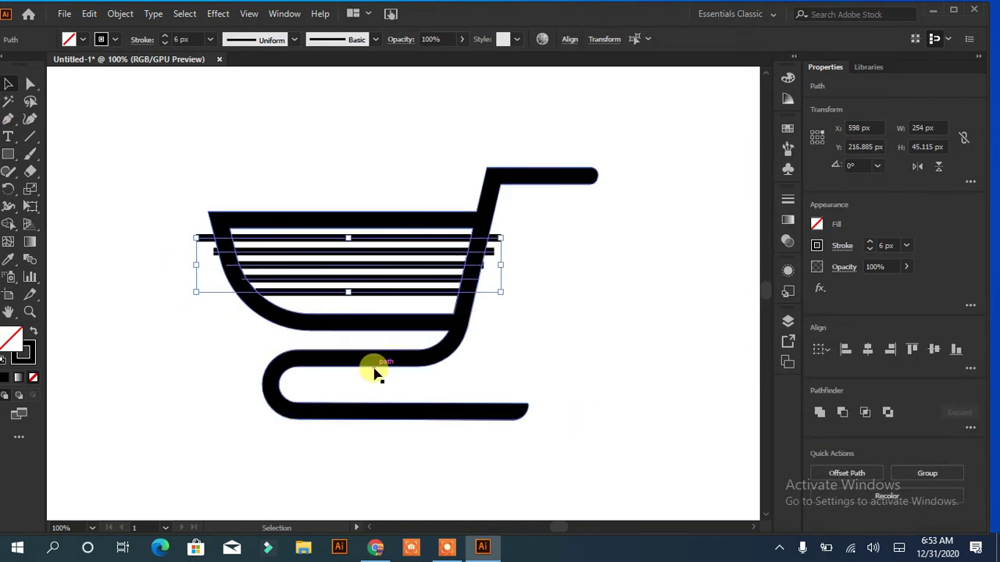
- Expand the stripes into shapes and apply a 10 px Offset Path to the cart
click(120, 13)
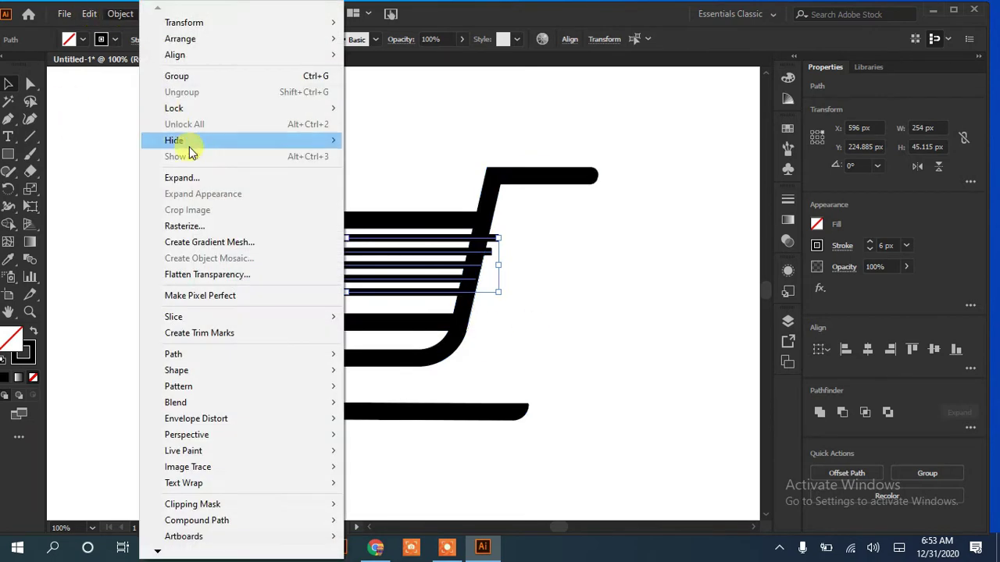
click(190, 174)
click(460, 358)
click(349, 332)
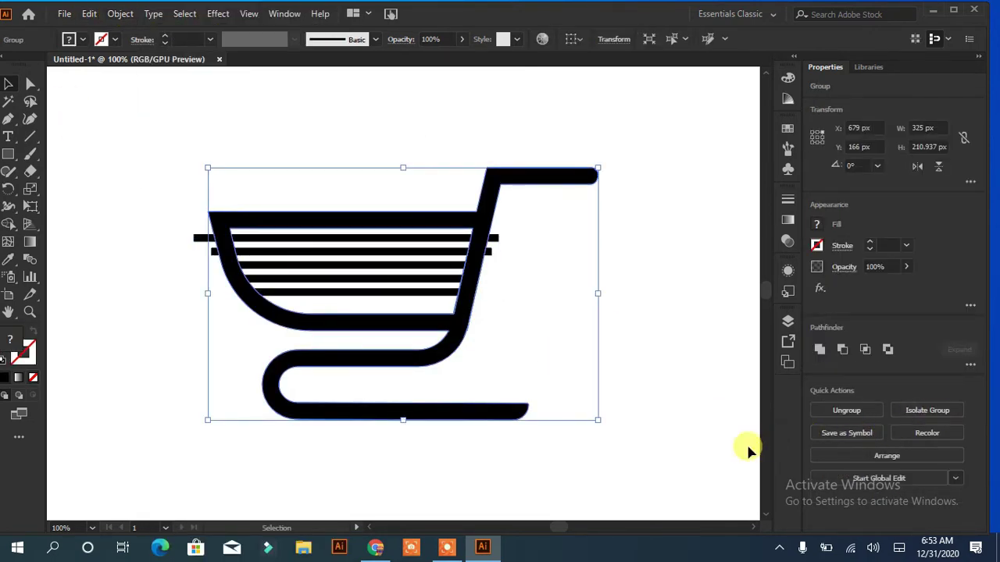
click(121, 13)
click(453, 404)
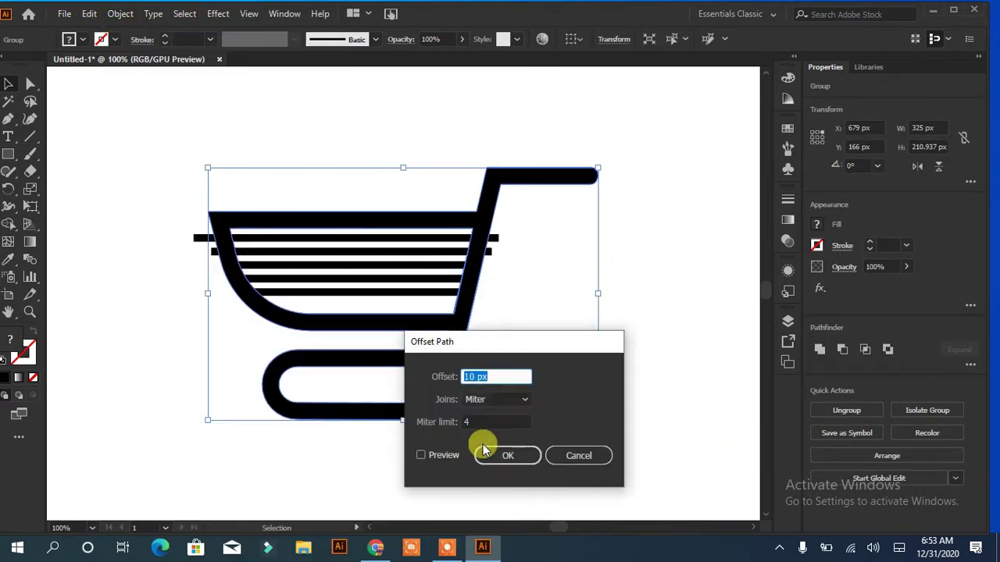
click(520, 457)
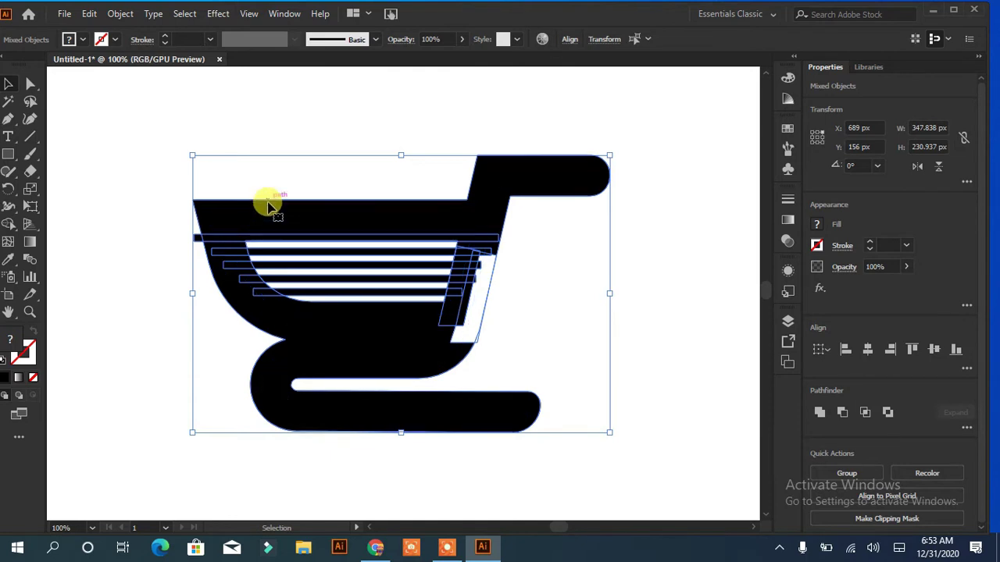
- Trim the stripe ends with Shape Builder, undoing an accidental anchor edit
click(8, 224)
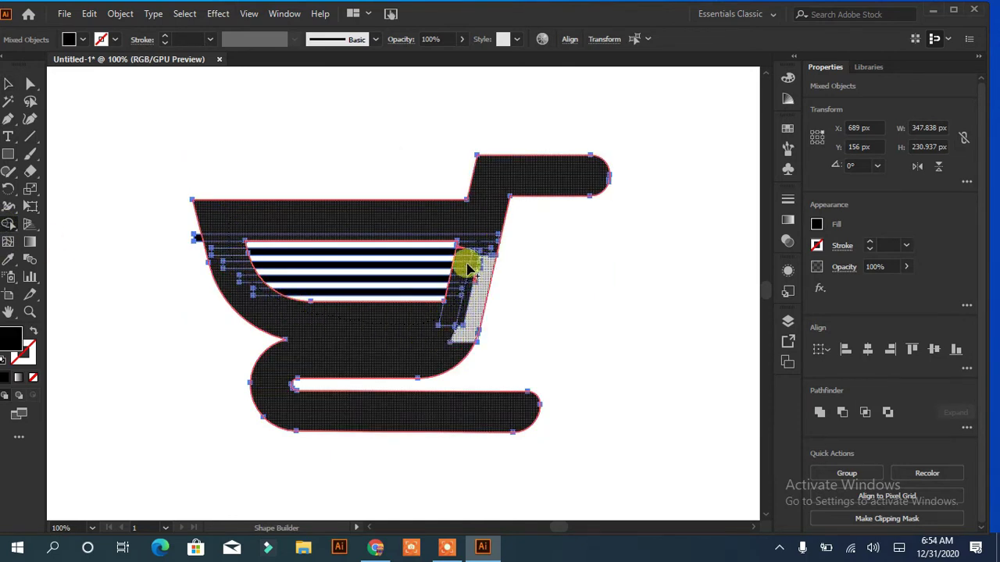
key(v)
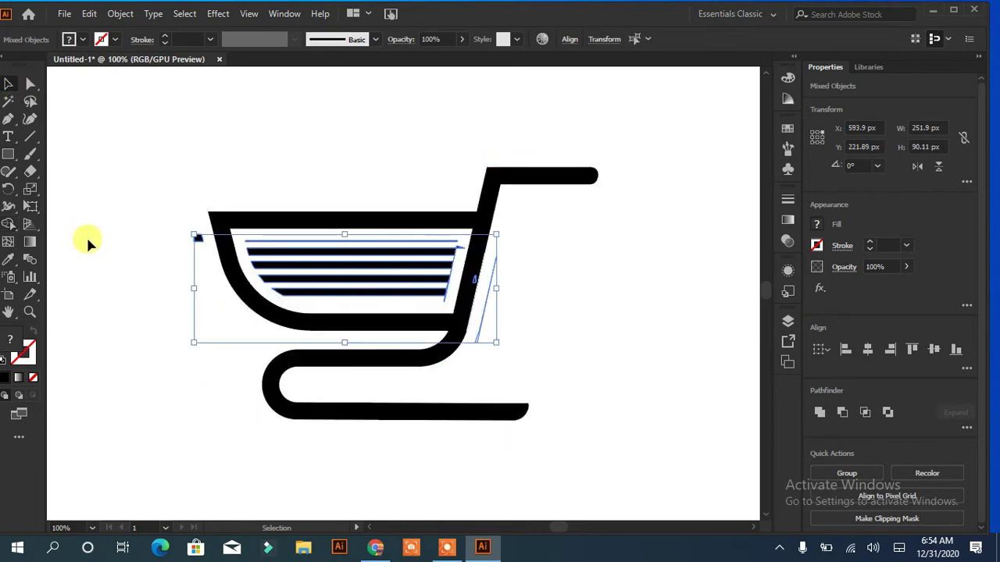
click(86, 235)
drag(458, 252, 455, 255)
click(29, 83)
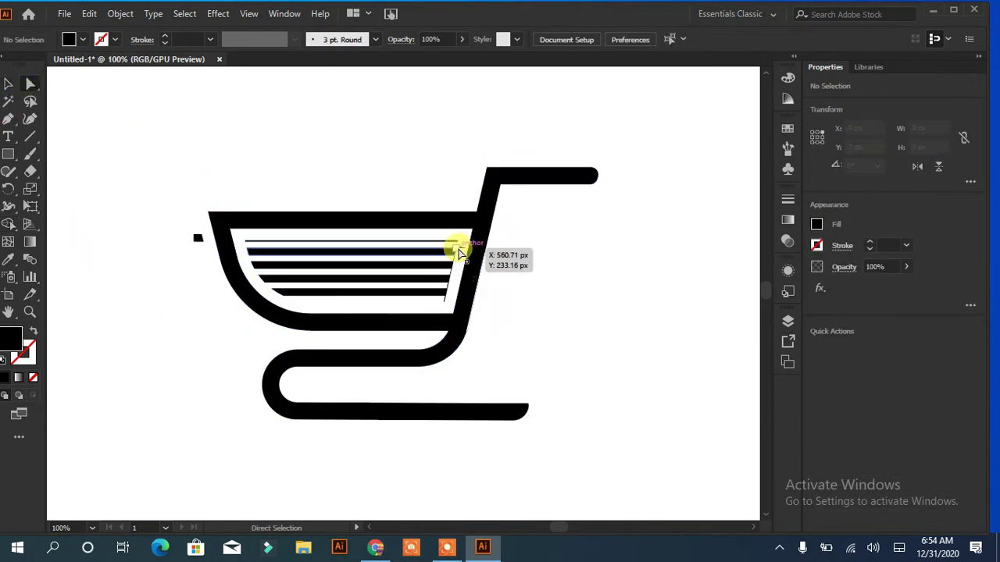
key(ctrl+z)
key(ctrl+z)
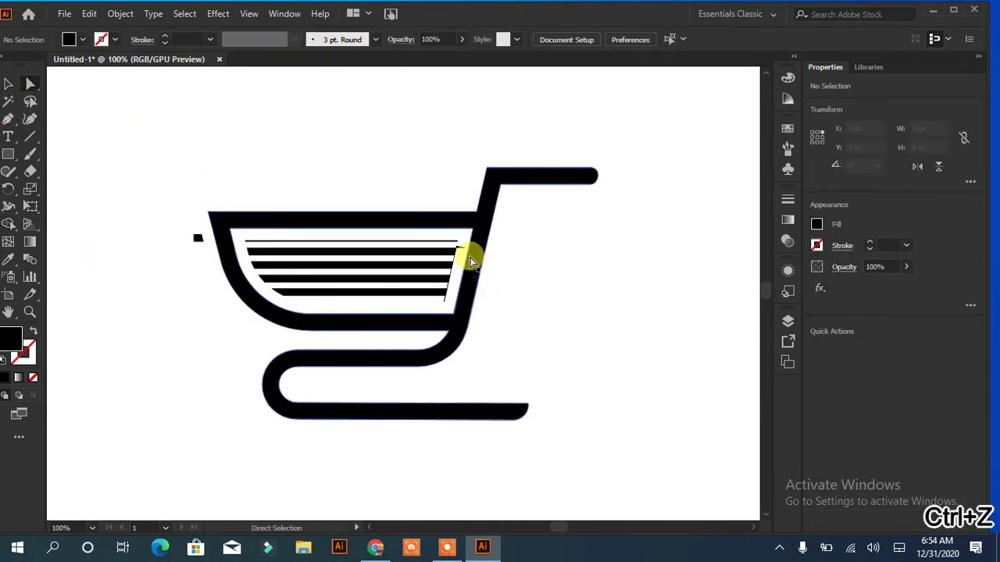
key(ctrl+z)
key(ctrl+z)
- Delete the thin leftover line and small fragment, then select all the artwork
drag(458, 247, 454, 260)
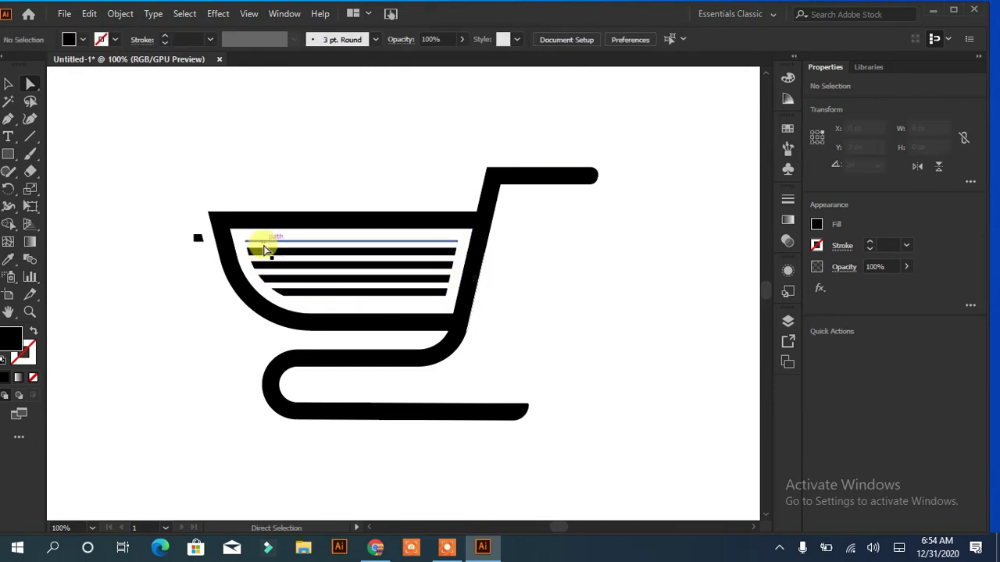
click(197, 238)
key(Delete)
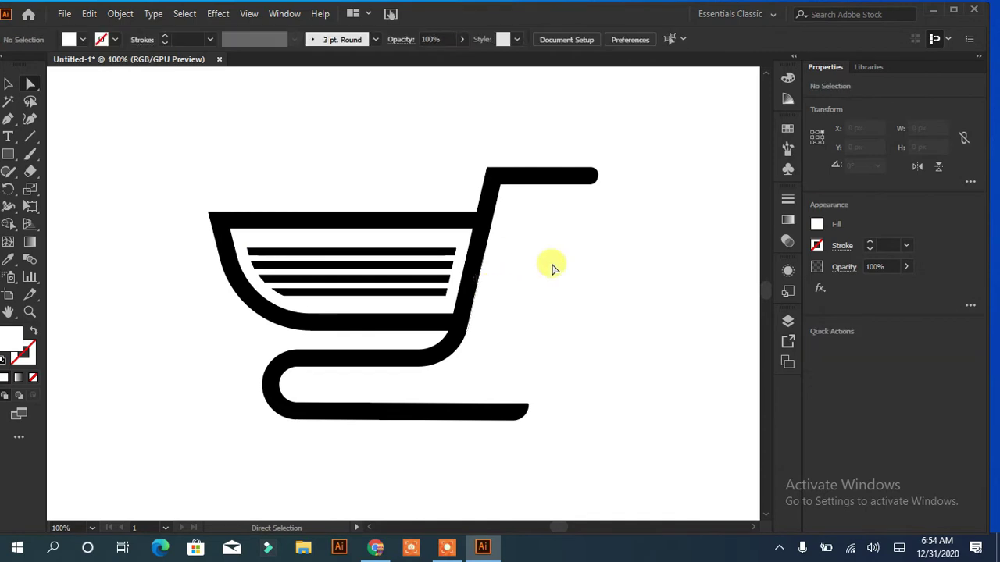
click(474, 280)
click(491, 317)
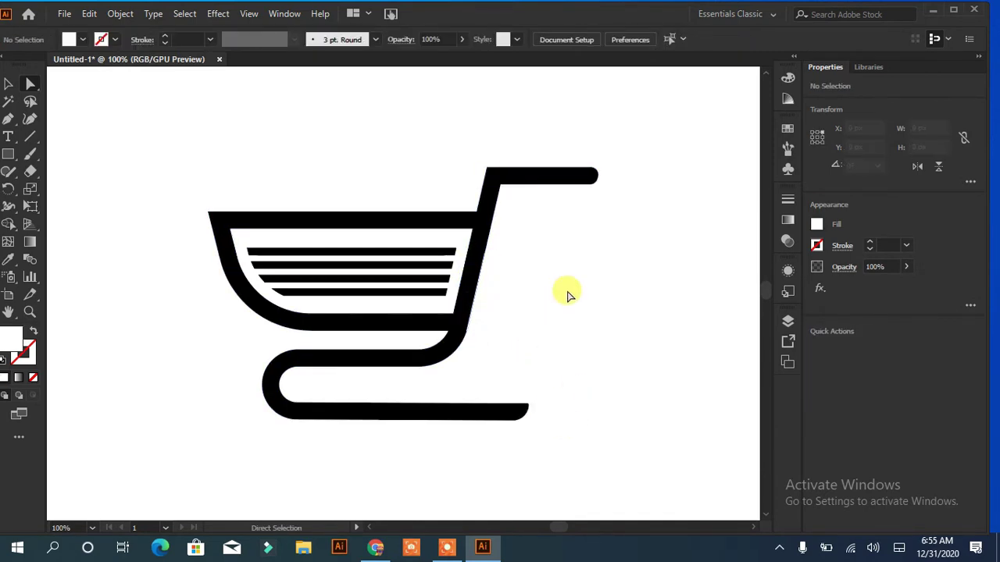
key(ctrl+a)
- Subtract the front shapes from the cart with Pathfinder and check for leftovers
click(7, 84)
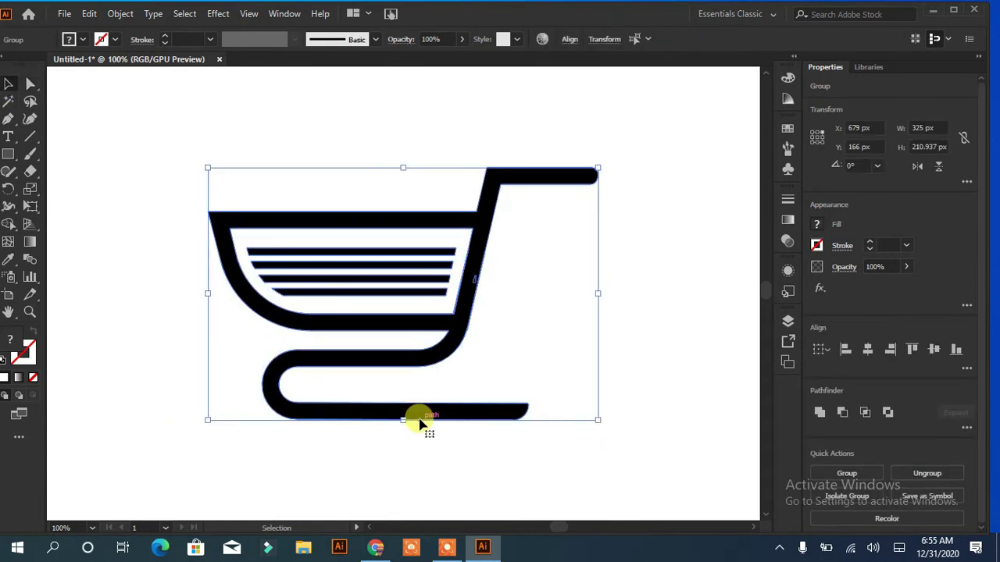
mouse_move(418, 419)
mouse_down()
mouse_move(395, 402)
mouse_move(400, 426)
mouse_up()
click(478, 284)
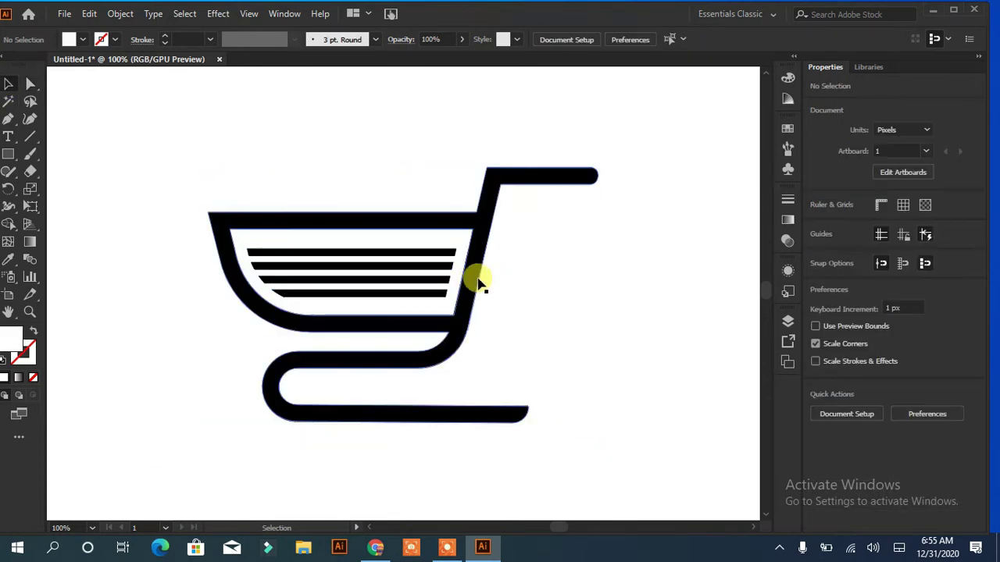
drag(223, 183, 264, 357)
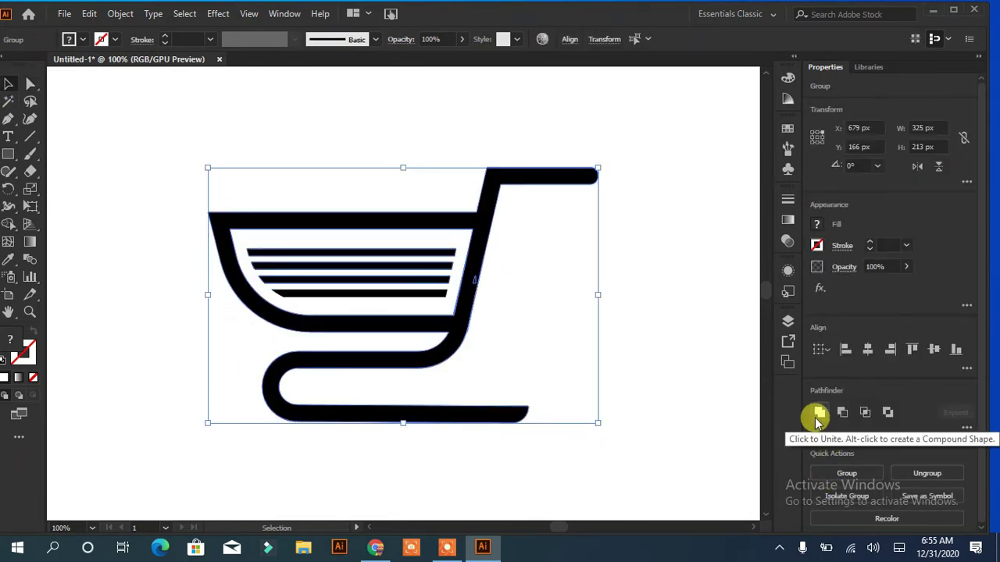
click(843, 418)
drag(414, 332, 328, 329)
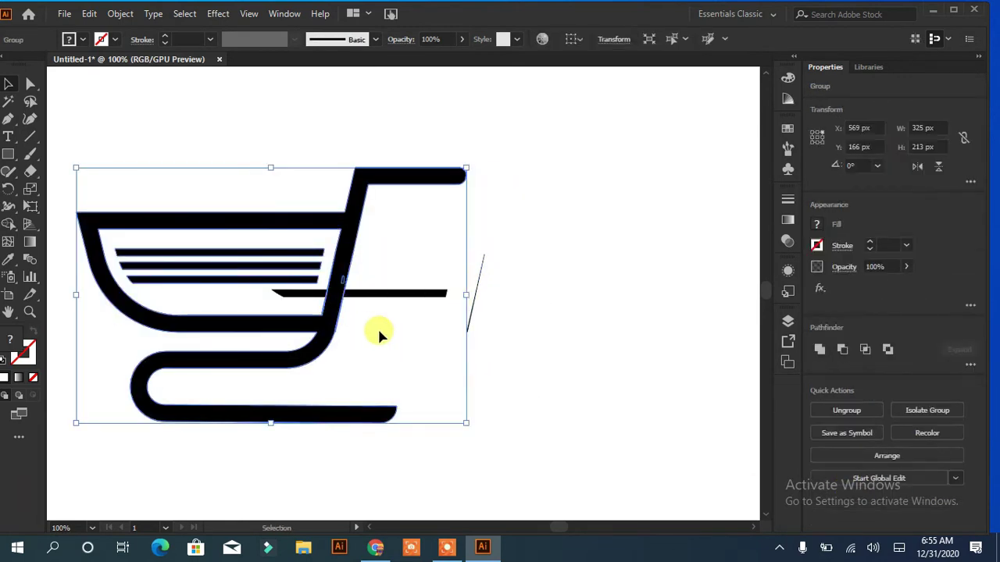
key(a)
key(ctrl+z)
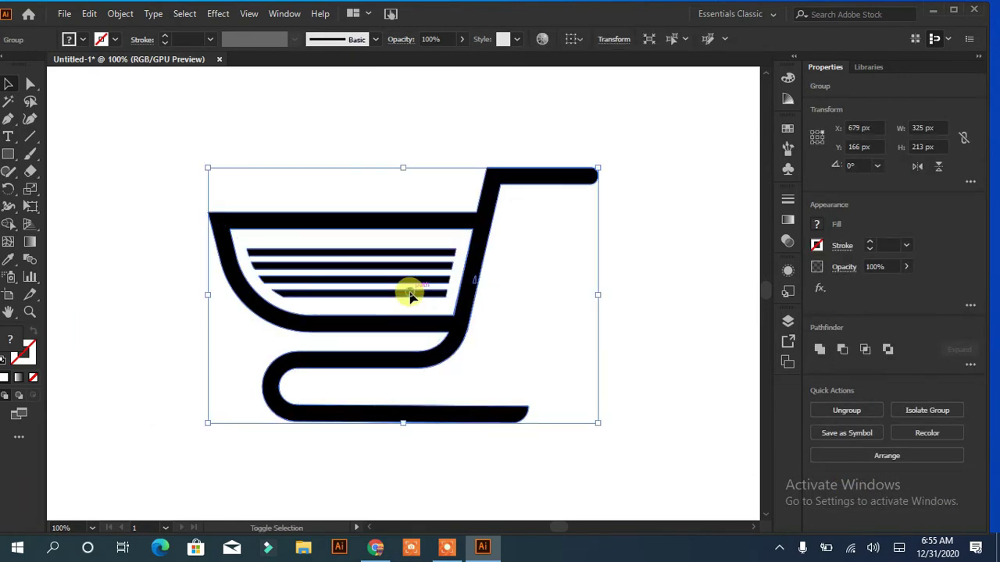
click(742, 386)
- Remove the stray slanted line and move the cart higher on the artboard
drag(417, 328, 332, 328)
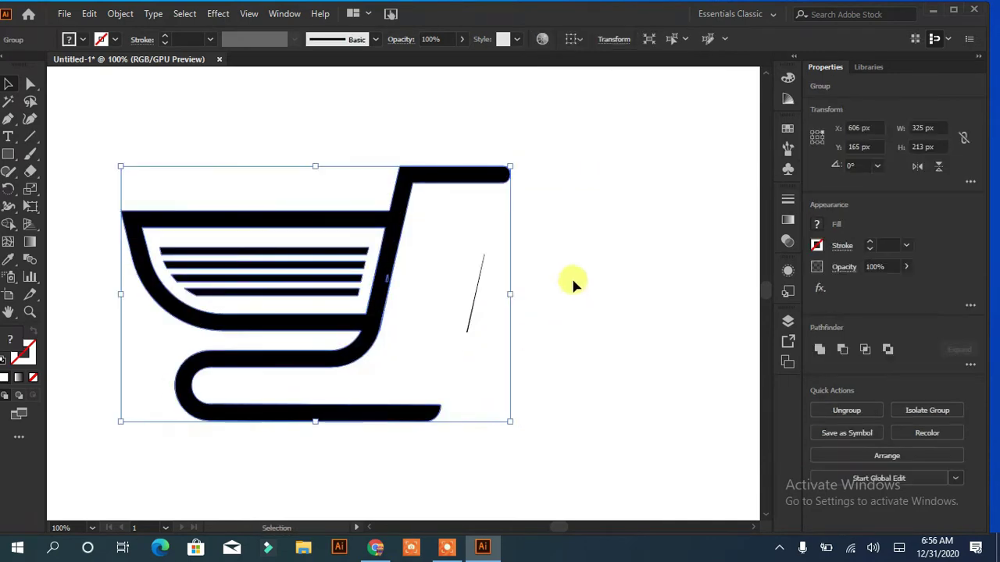
click(480, 286)
click(568, 348)
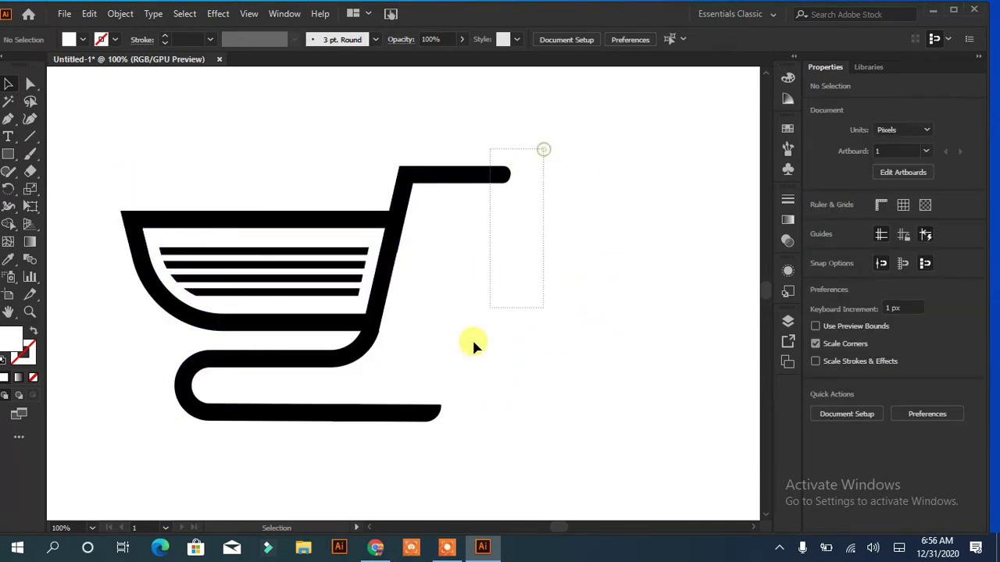
drag(542, 146, 241, 409)
drag(329, 405, 319, 330)
- Draw two black circular wheels and position them under the cart
click(346, 435)
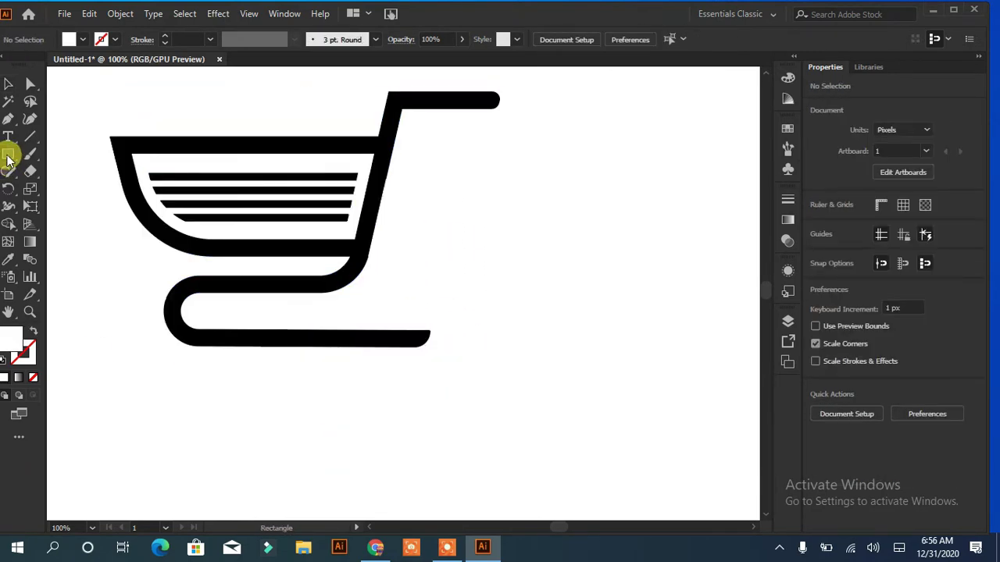
drag(7, 154, 44, 187)
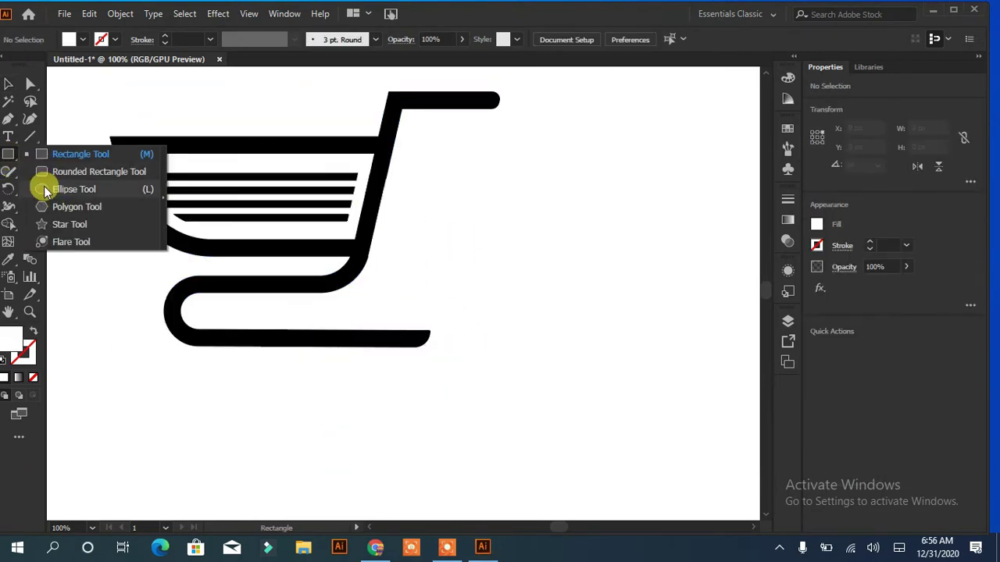
mouse_move(212, 365)
mouse_down()
mouse_move(270, 416)
mouse_move(363, 398)
mouse_up()
click(70, 39)
click(41, 65)
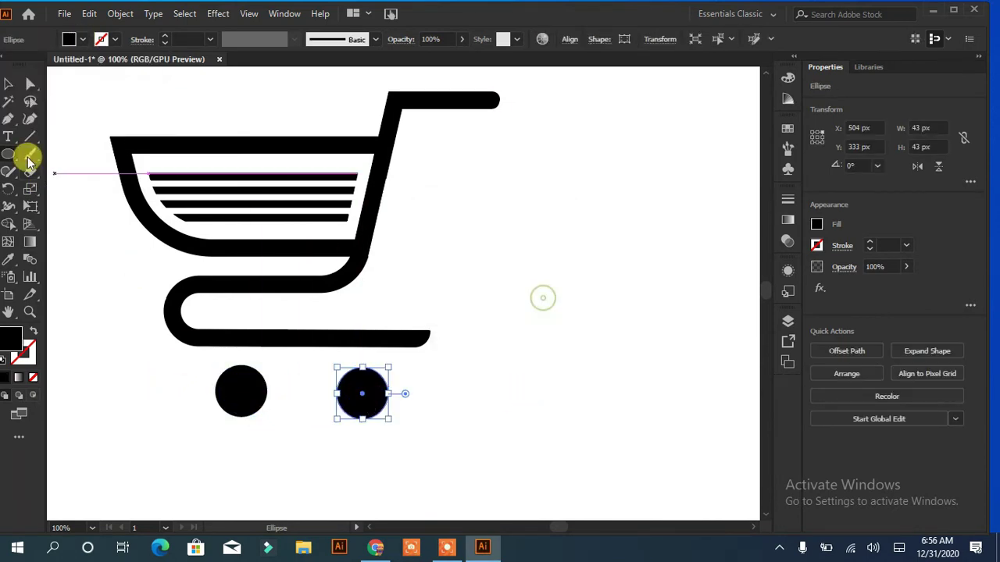
key(v)
drag(249, 396, 225, 383)
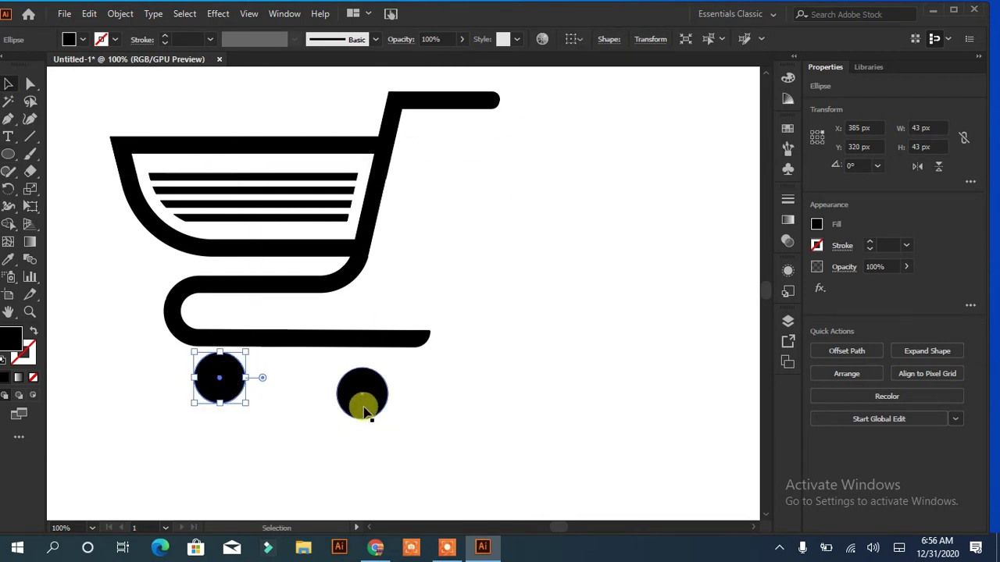
drag(364, 402, 331, 383)
click(428, 404)
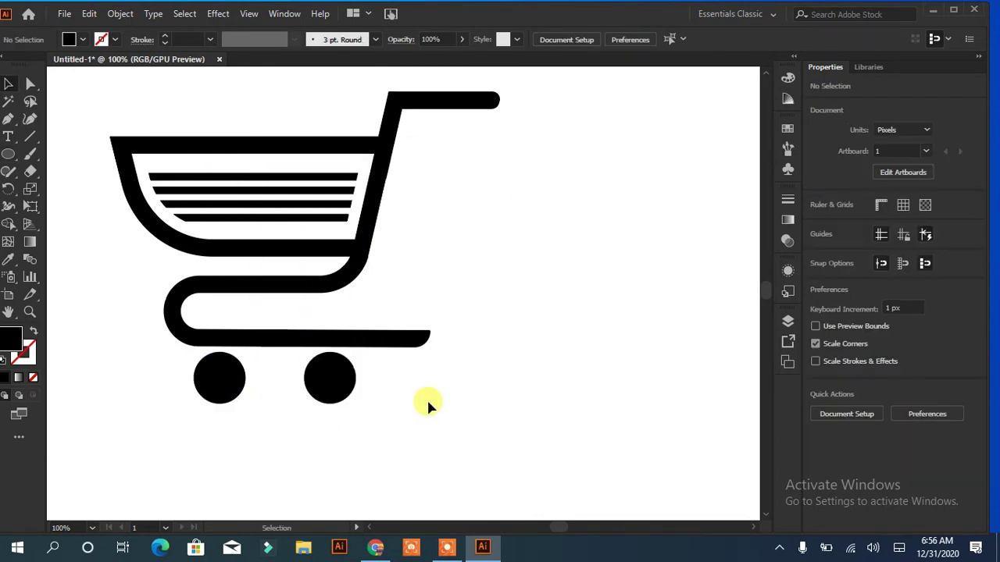
- Shorten the cart's bottom bar, group all cart pieces, and place a text label beside it
click(29, 83)
drag(472, 308, 403, 374)
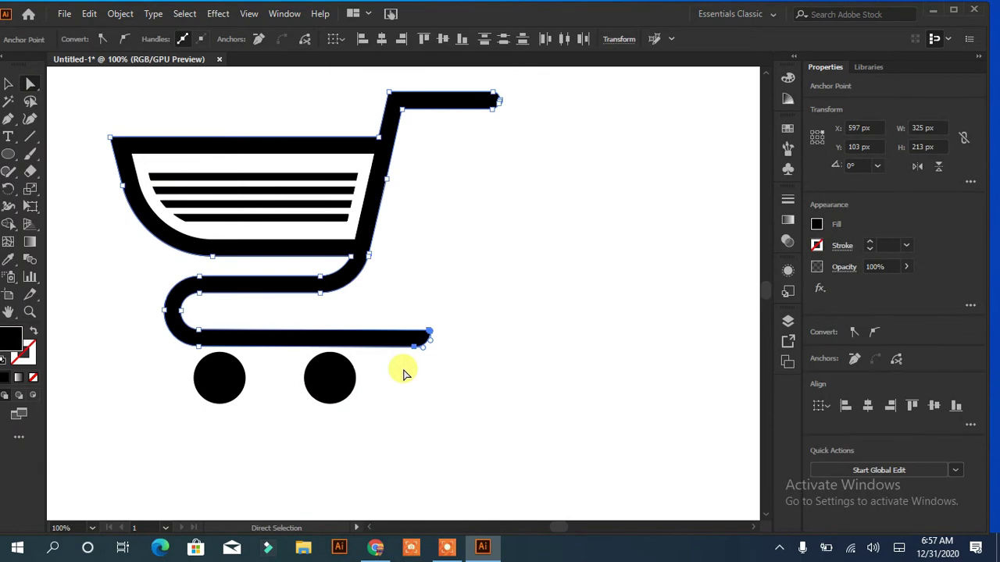
click(406, 373)
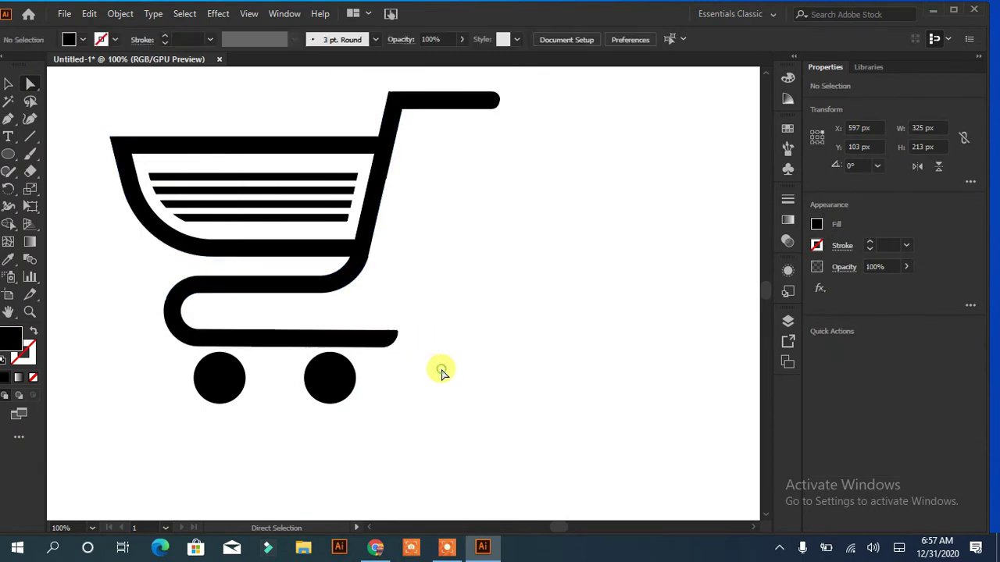
drag(539, 86, 216, 428)
key(v)
click(844, 412)
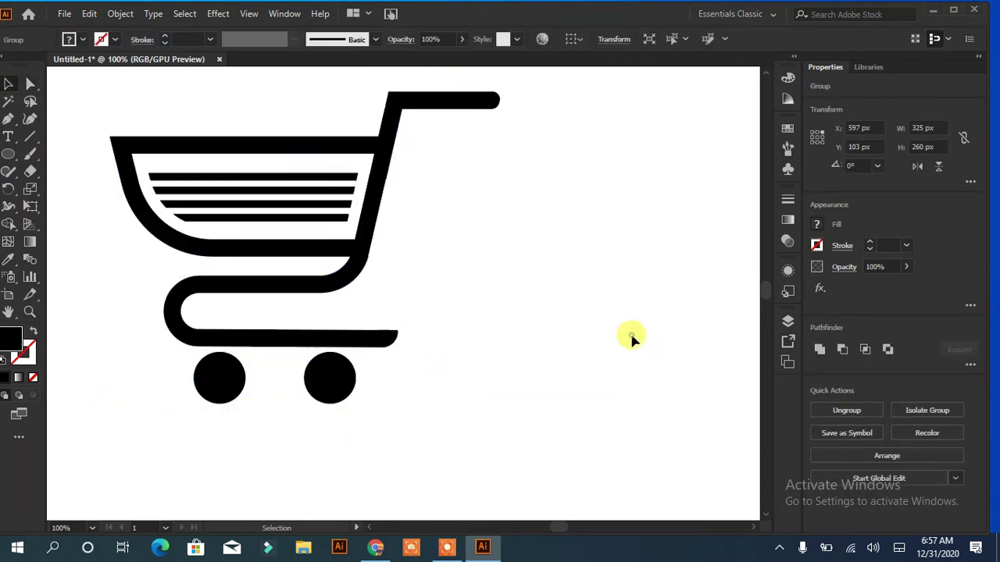
click(630, 335)
click(7, 136)
click(421, 215)
text(ONLINE STORE)
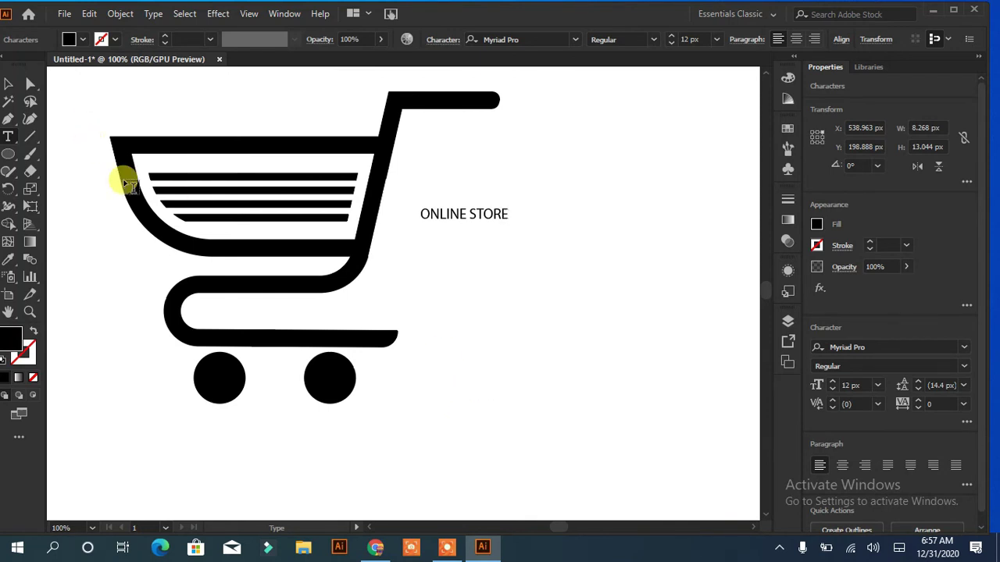
- Enlarge the ONLINE STORE heading, try fonts on it, and place it beside the cart
key(Escape)
key(ctrl+0)
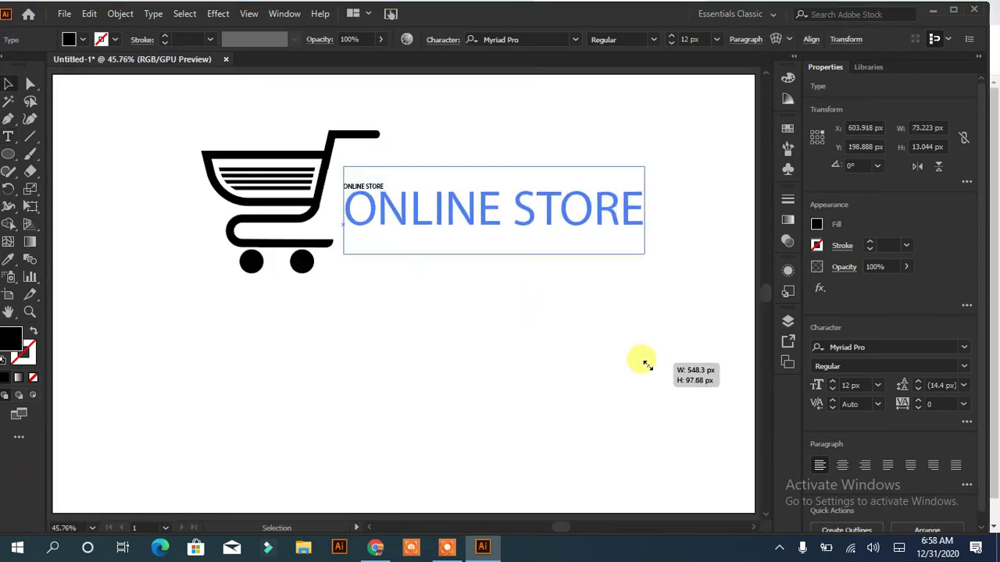
drag(381, 194, 647, 236)
drag(529, 223, 518, 194)
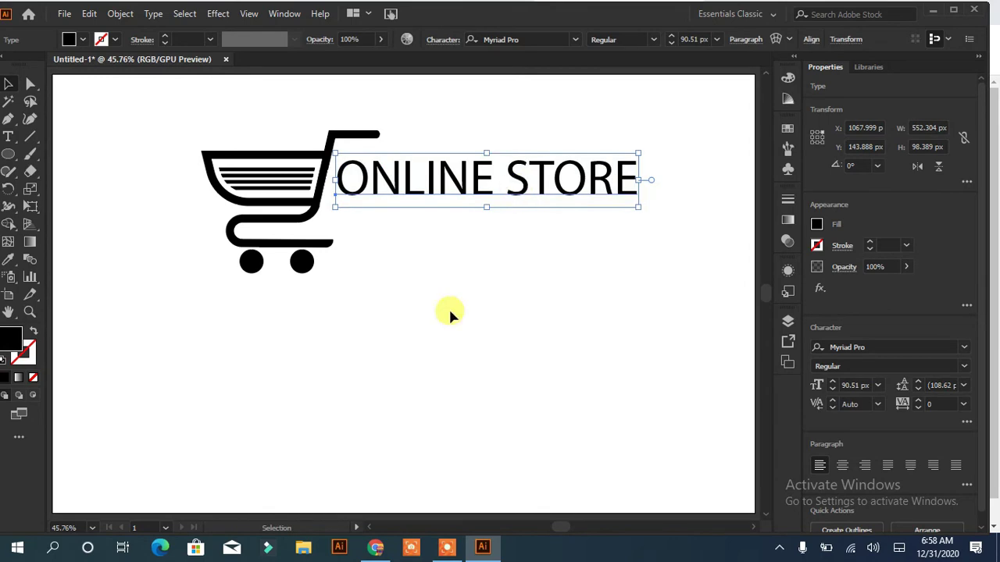
click(963, 347)
key(Down)
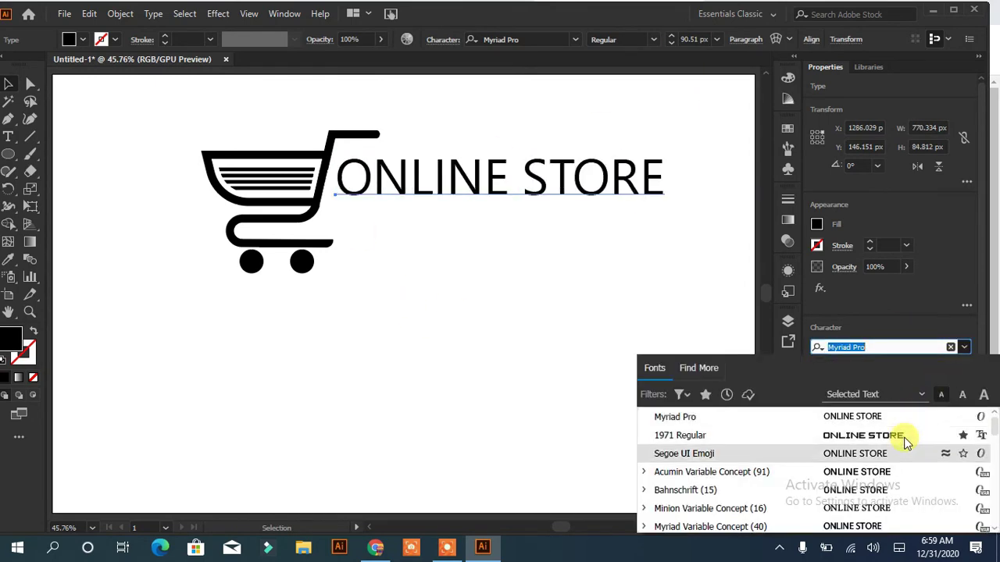
key(Down)
key(Down)
key(Down)
key(Down)
key(Down)
key(Down)
key(Down)
key(Down)
key(Down)
key(Down)
key(Down)
key(Down)
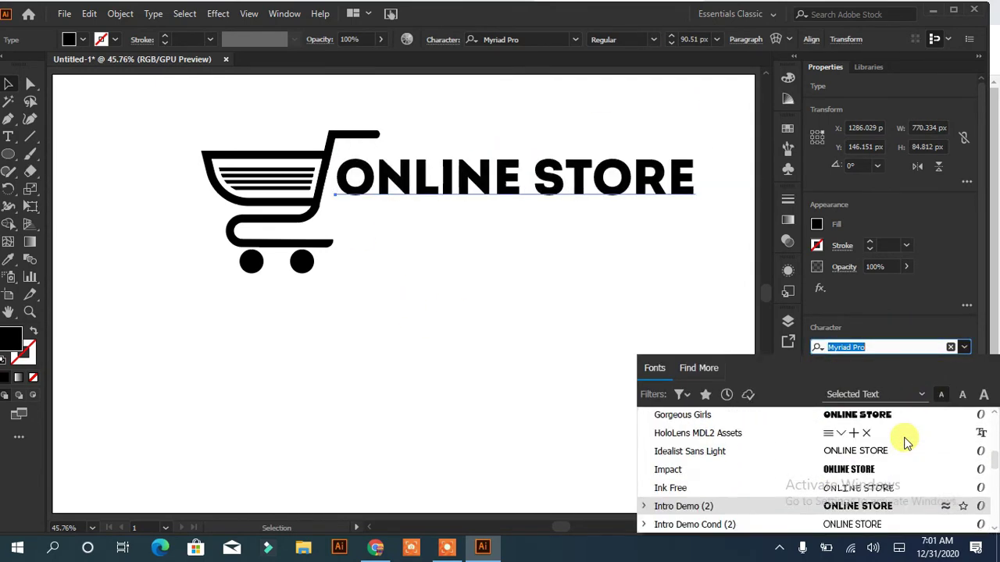
key(Up)
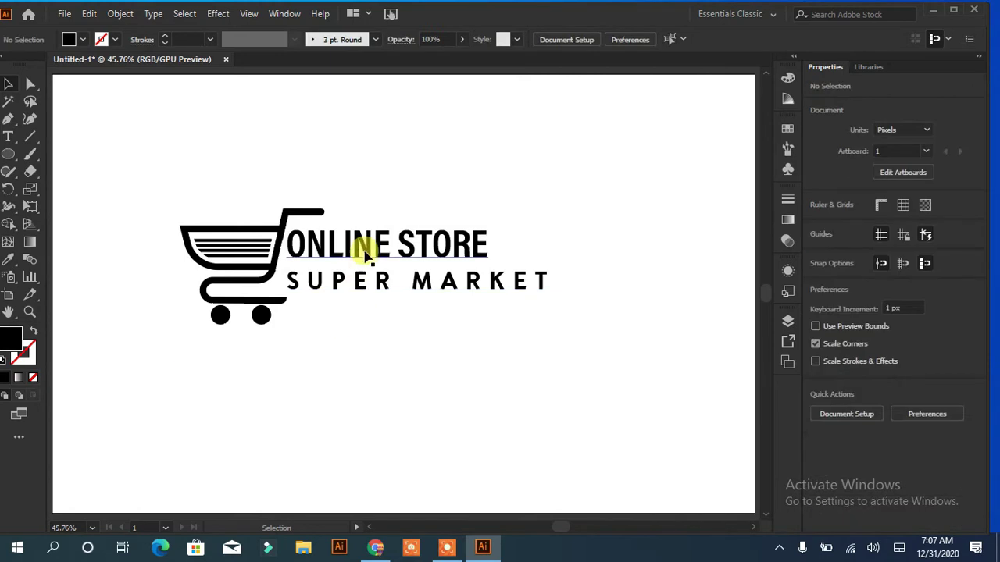
drag(379, 245, 373, 253)
- Position the SUPER MARKET tagline directly beneath ONLINE STORE with small nudges
scroll(833, 387, up, 15)
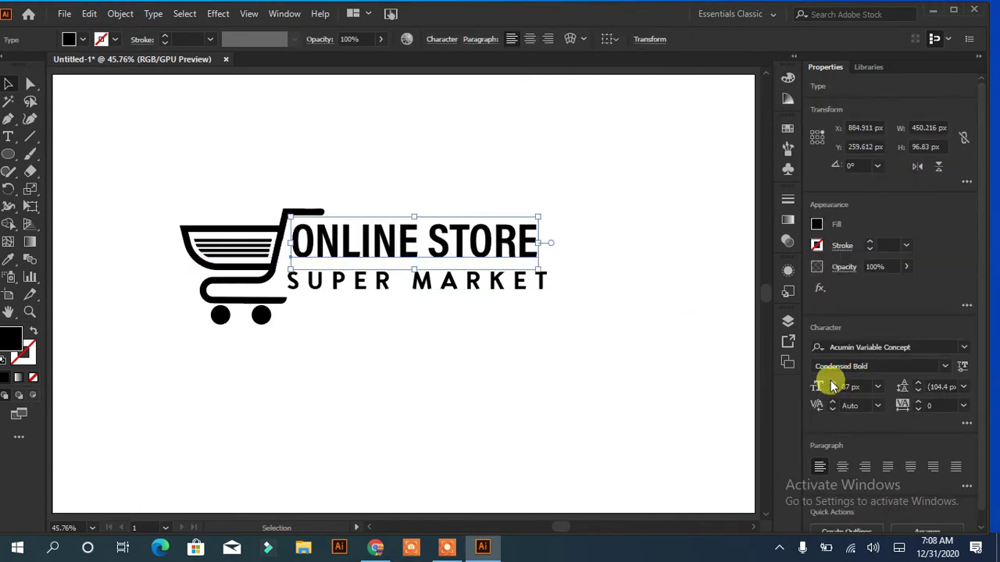
scroll(832, 387, up, 4)
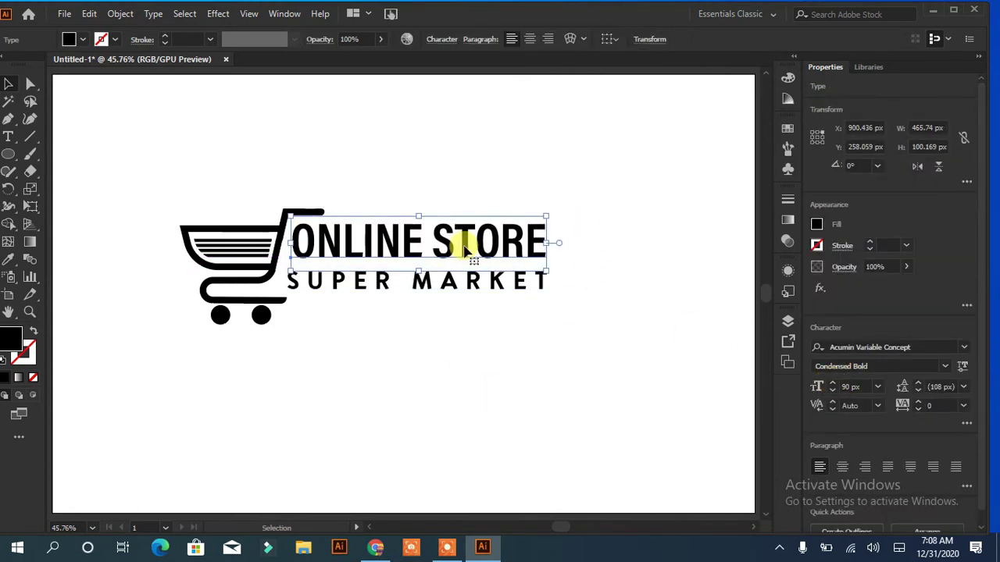
key(Down)
key(Down)
key(Down)
drag(457, 280, 449, 291)
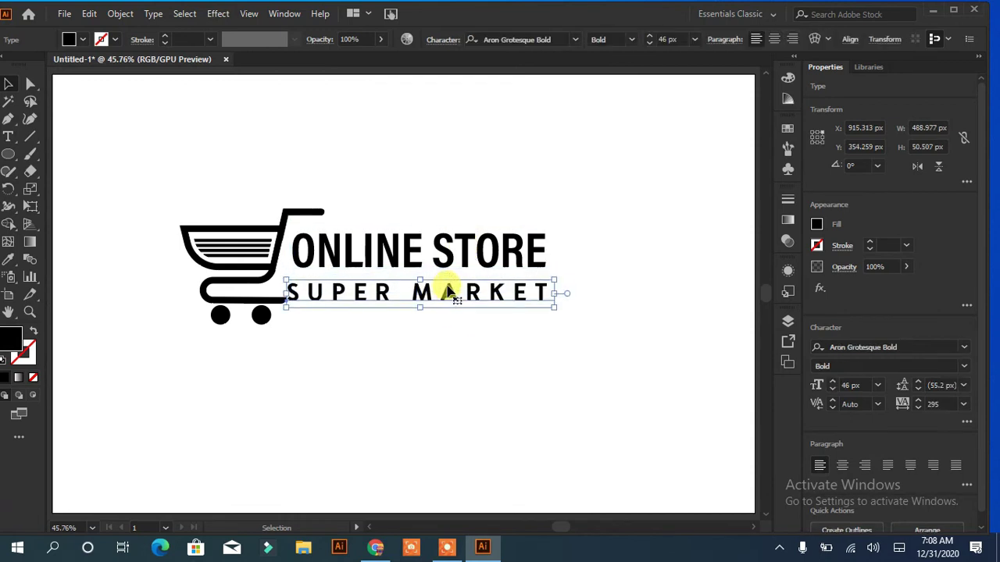
key(Right)
key(Right)
key(Right)
key(Down)
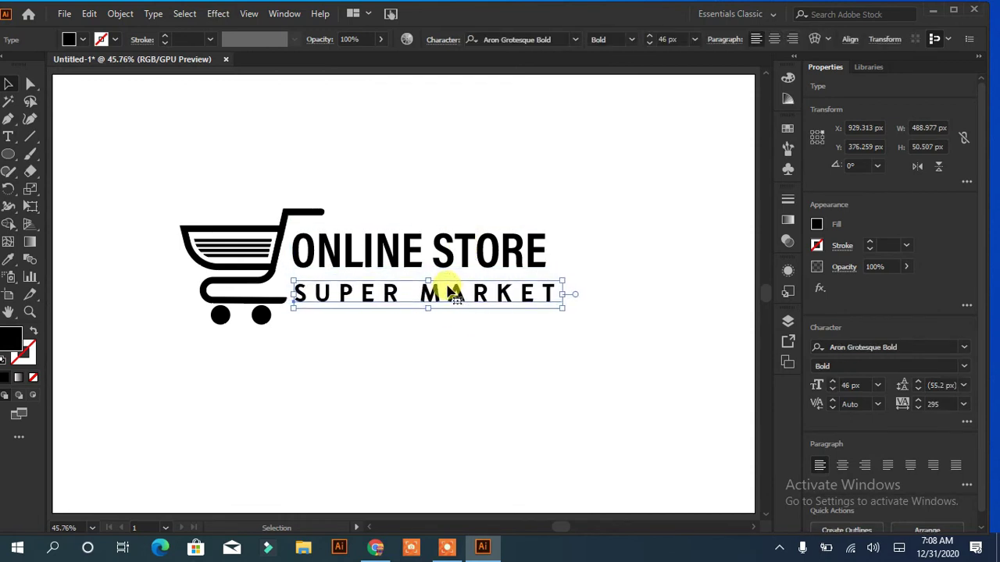
key(Down)
key(Down)
key(Down)
key(Down)
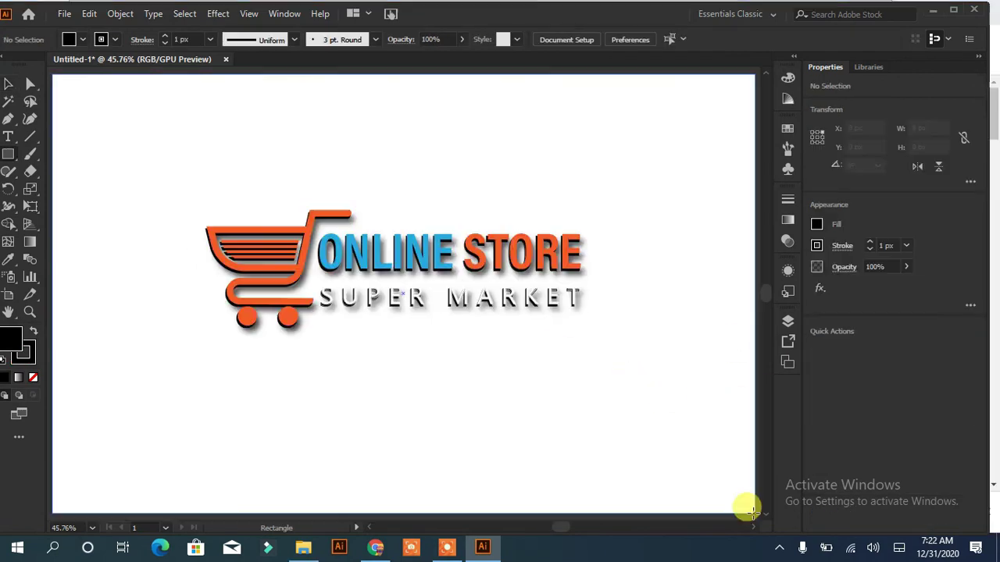
- Draw an artboard-sized rectangle, send it to the back, and fill it tan
drag(746, 510, 52, 74)
right_click(386, 218)
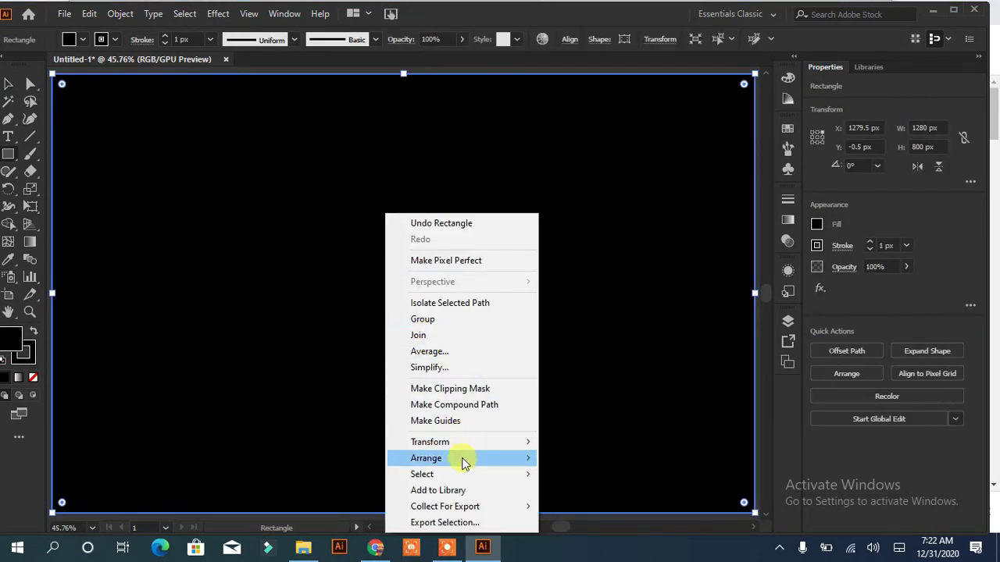
click(613, 504)
click(75, 37)
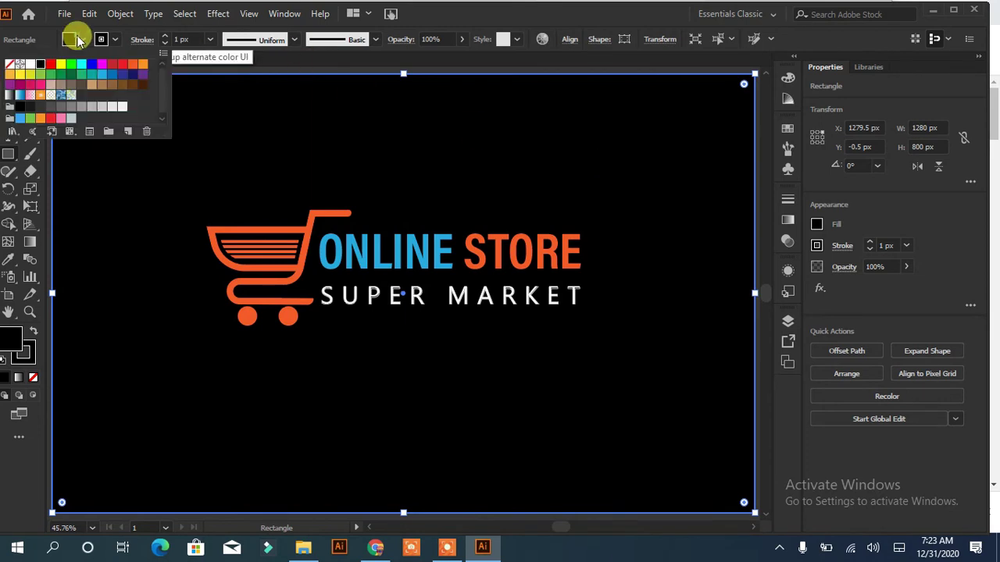
click(92, 88)
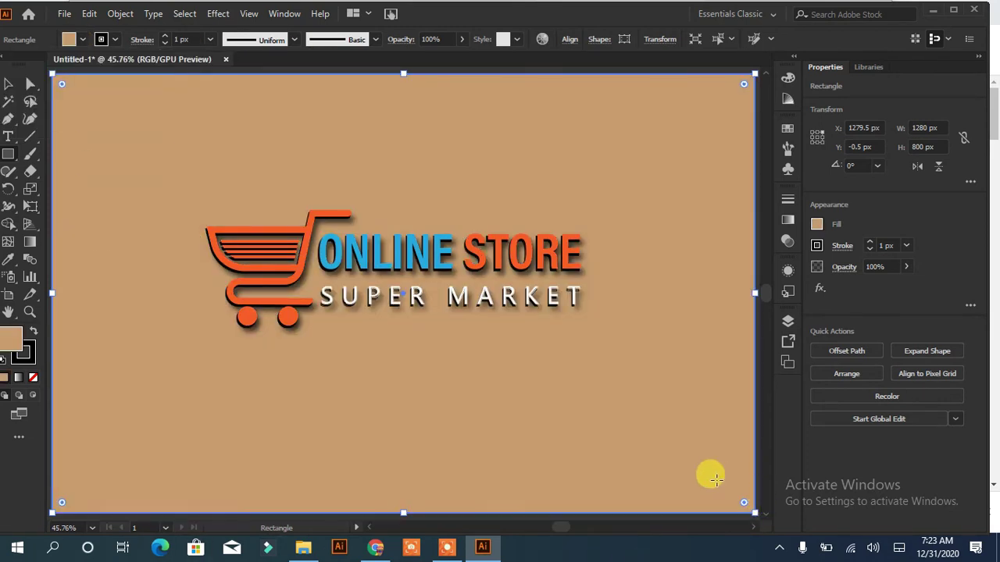
- Adjust the cart logo group's opacity, then reselect the background rectangle
click(788, 321)
click(748, 363)
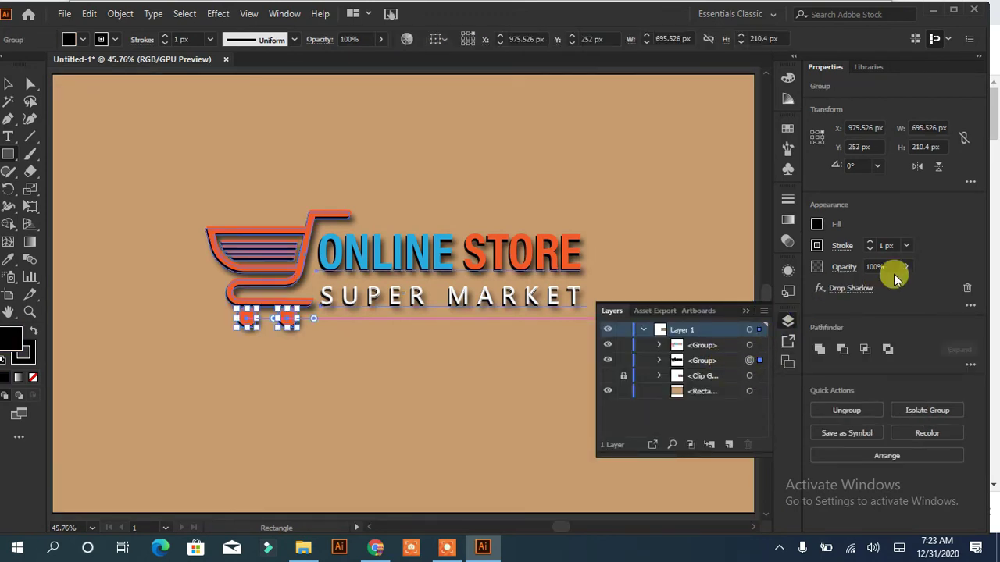
click(907, 266)
mouse_move(890, 286)
mouse_down()
mouse_move(860, 291)
mouse_move(893, 284)
mouse_up()
click(147, 217)
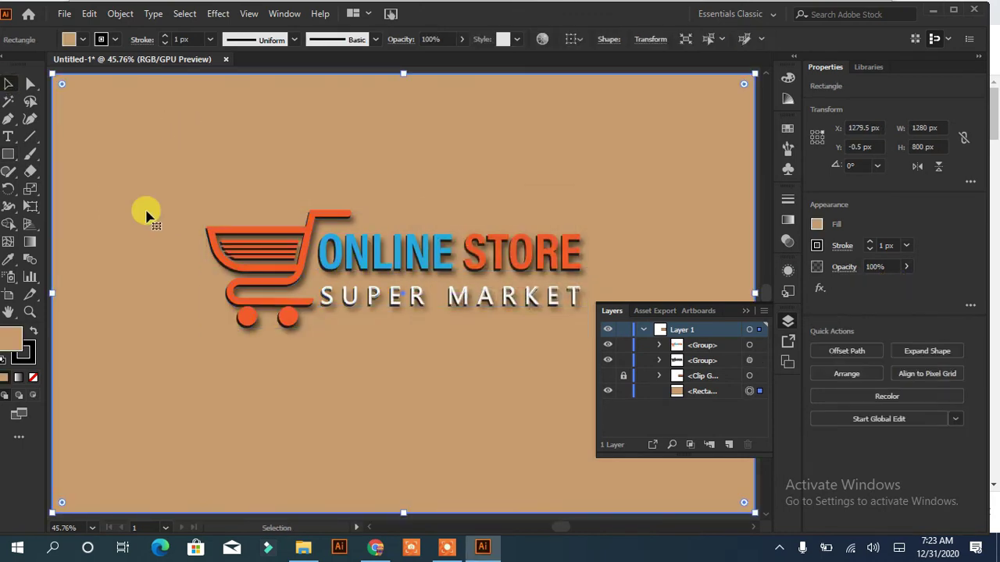
click(544, 303)
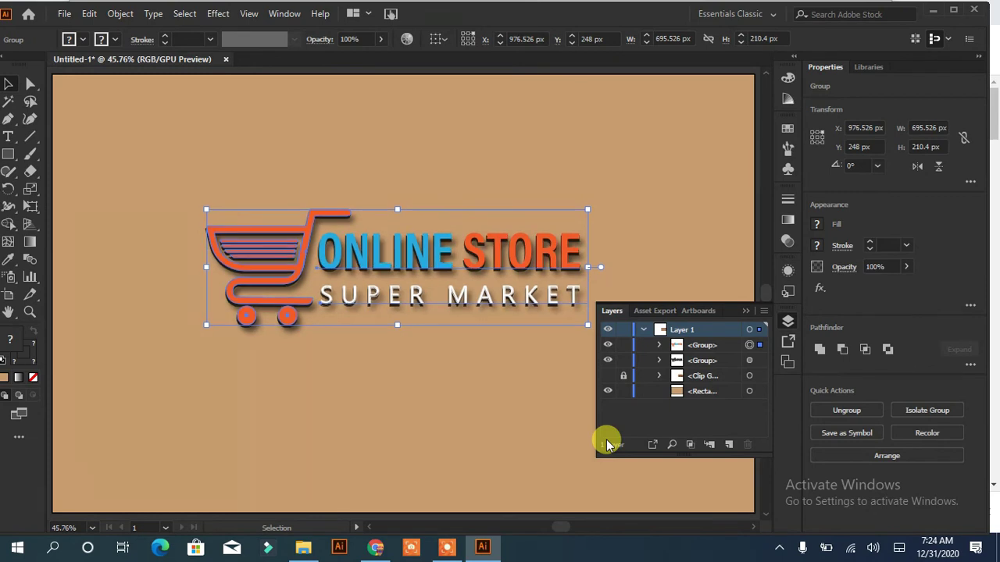
click(556, 442)
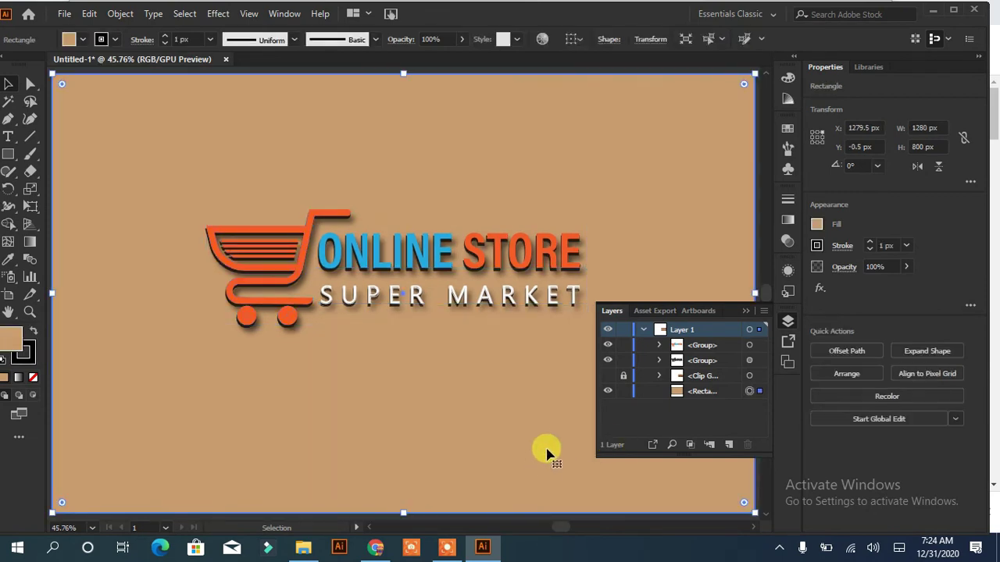
- Apply a Canvas Texturizer effect to the tan background rectangle
click(625, 393)
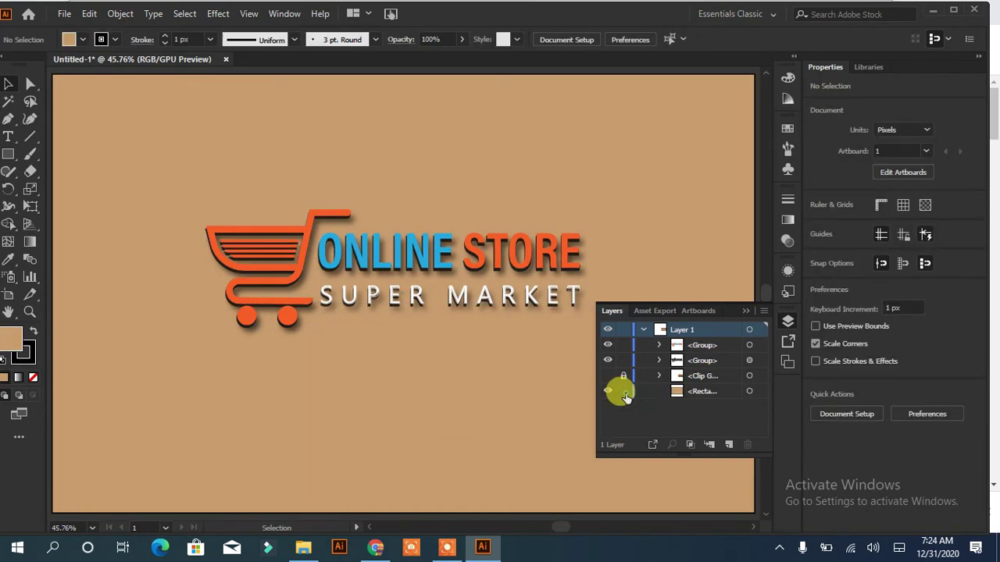
click(218, 13)
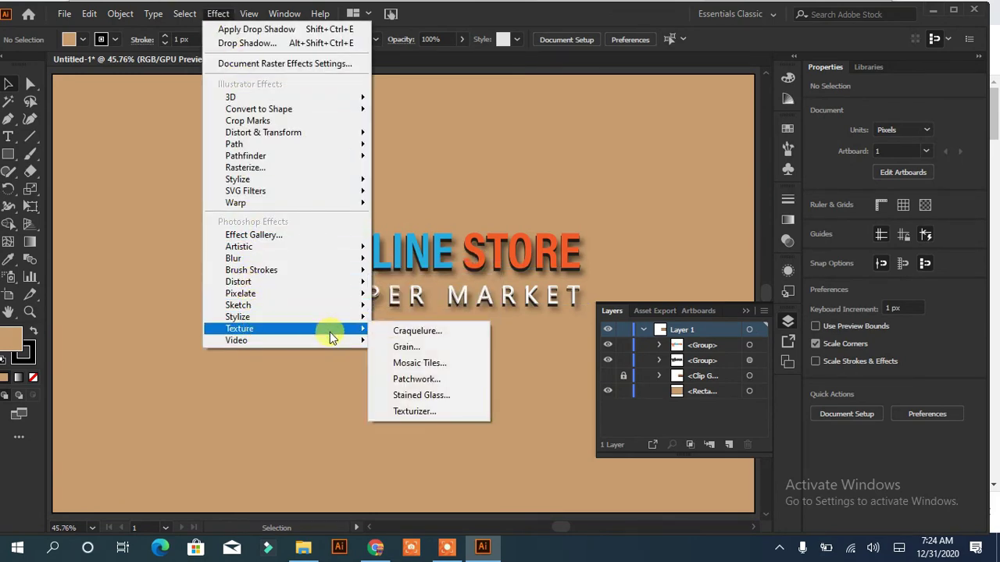
click(446, 380)
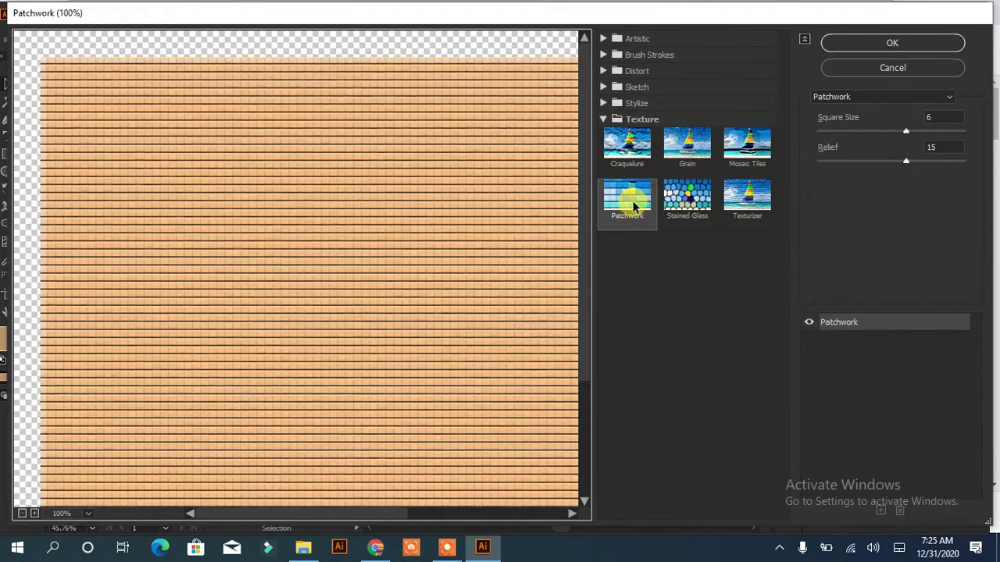
click(627, 150)
click(687, 192)
click(739, 192)
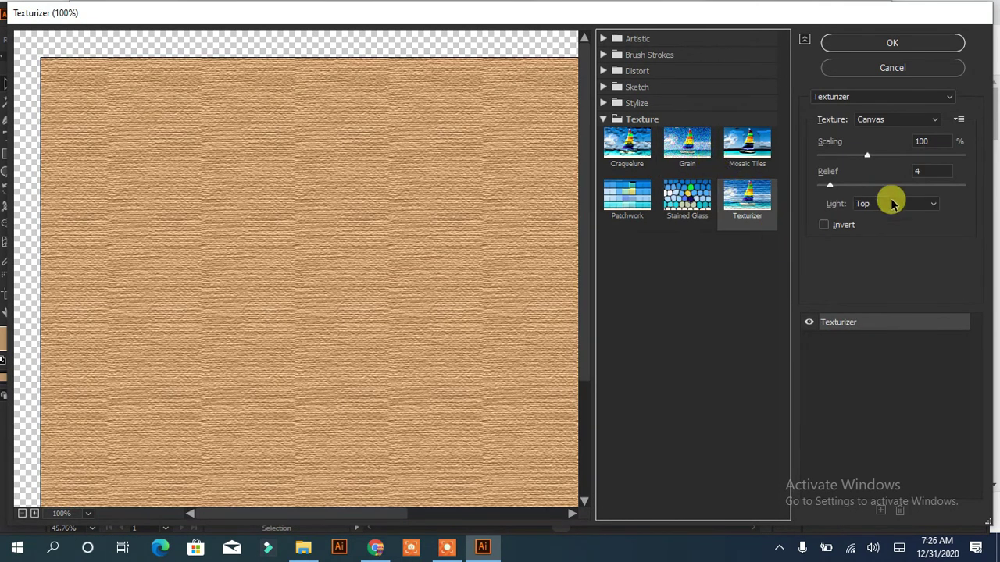
click(904, 42)
- Lock the background rectangle in the Layers panel
click(742, 312)
click(788, 321)
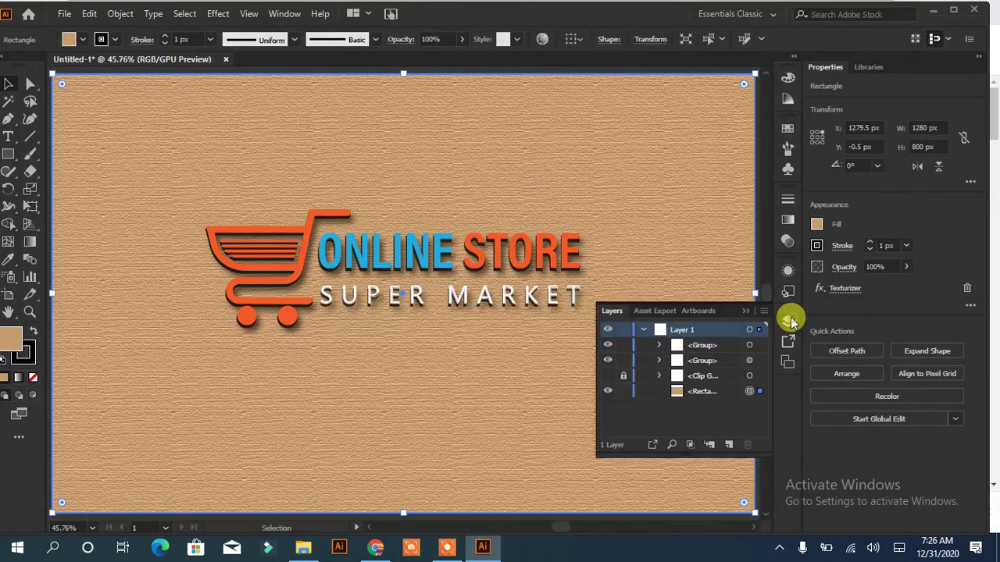
click(623, 390)
click(742, 313)
- Try a white fill on the cart logo group from the Fill swatches
click(788, 320)
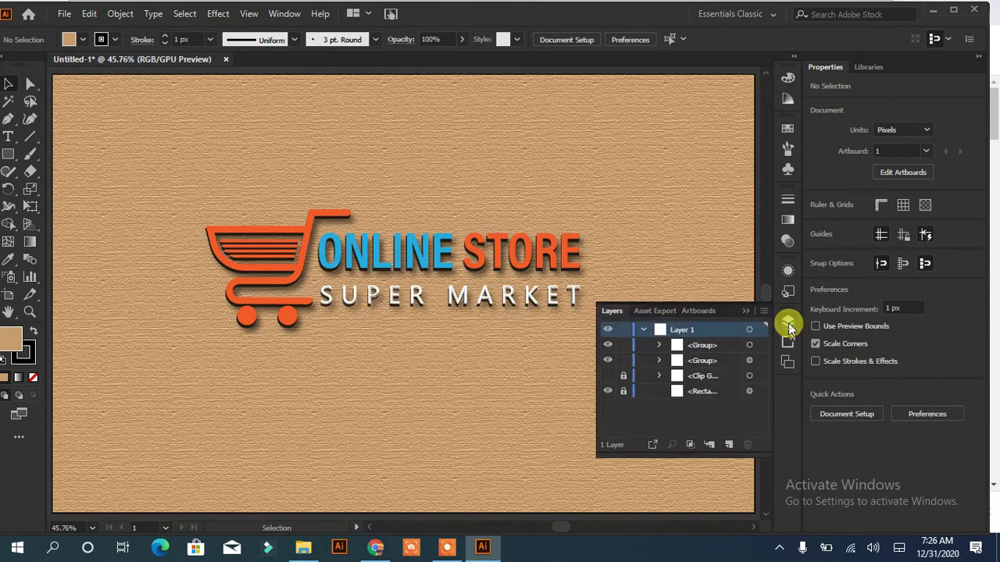
click(750, 360)
click(83, 39)
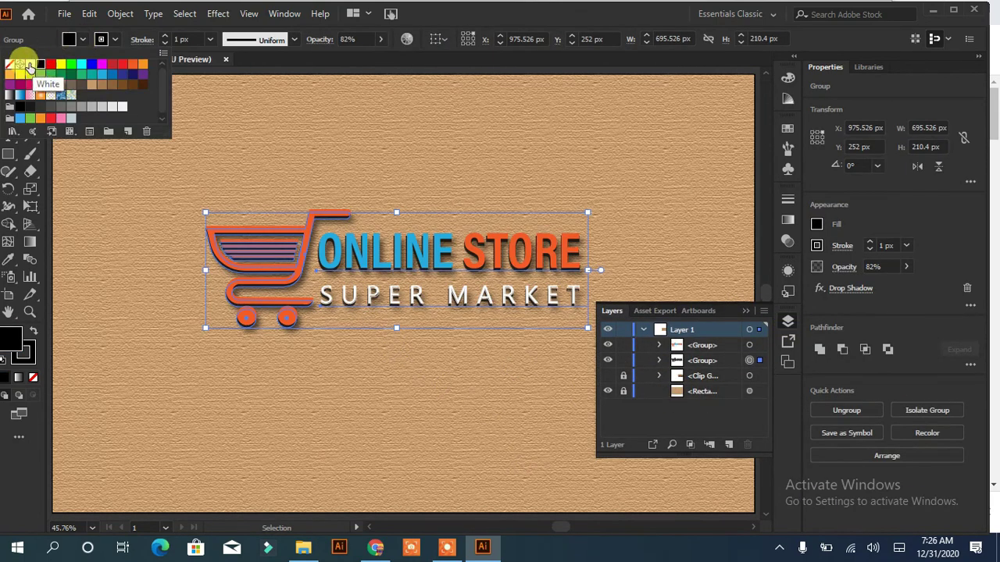
click(30, 65)
click(338, 130)
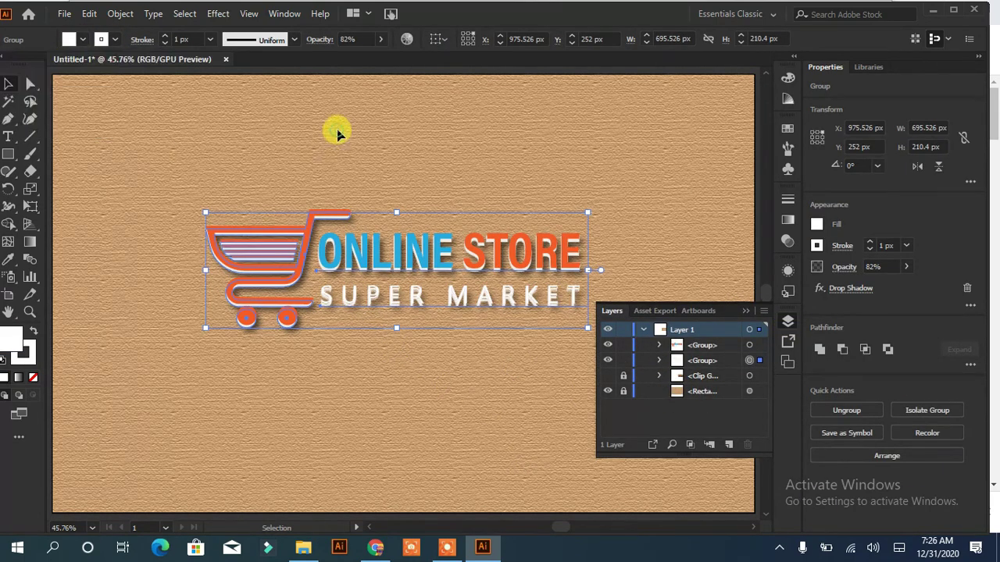
- Undo the white fill, deselect the logo, and collapse the Layers panel
key(a)
key(ctrl+z)
key(v)
click(338, 129)
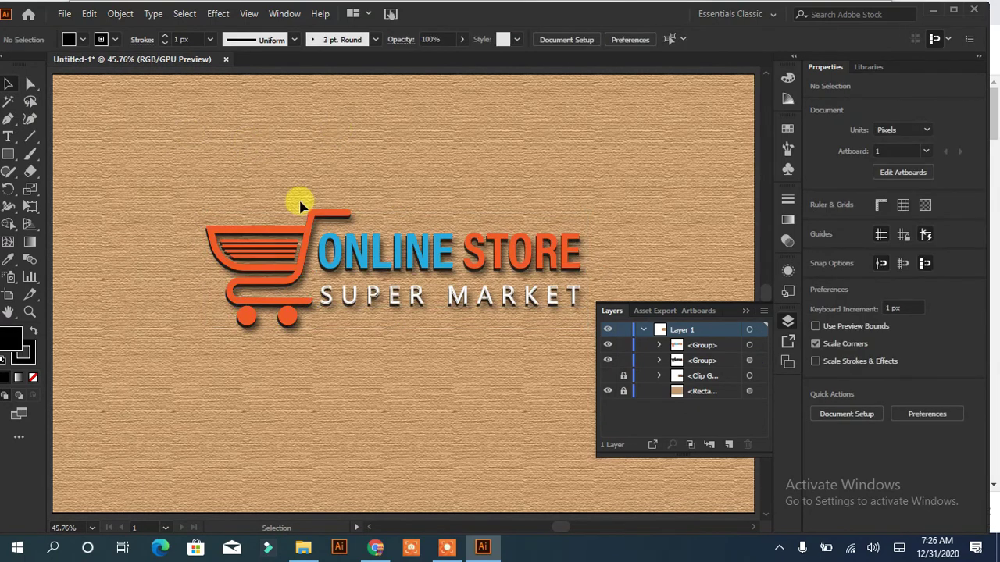
click(785, 324)
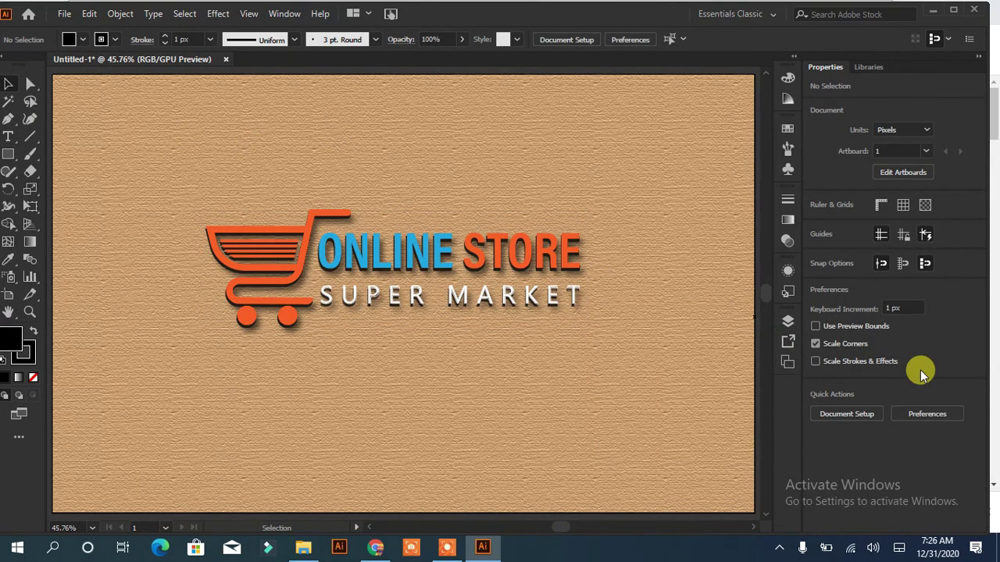